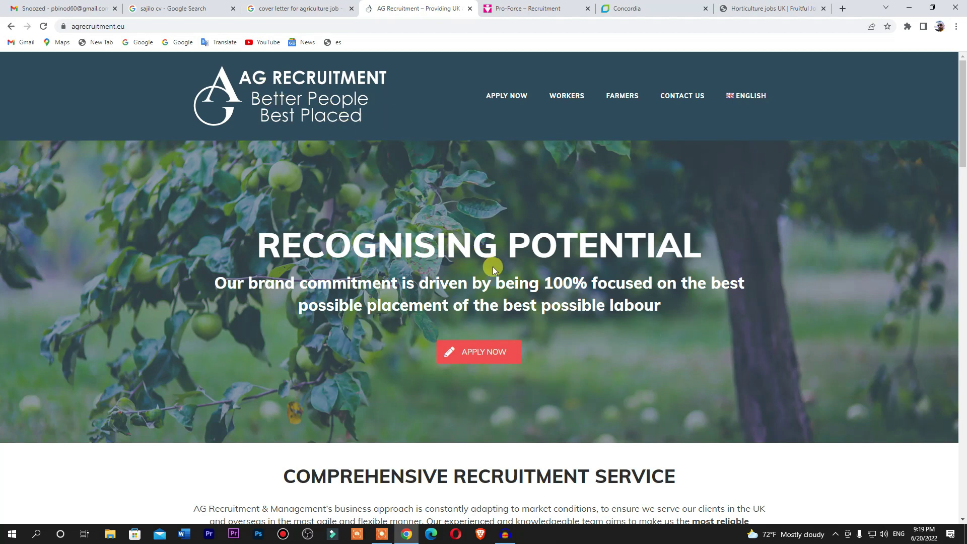
- Open AG Recruitment's application form and go to its applicant fields
left_click(475, 359)
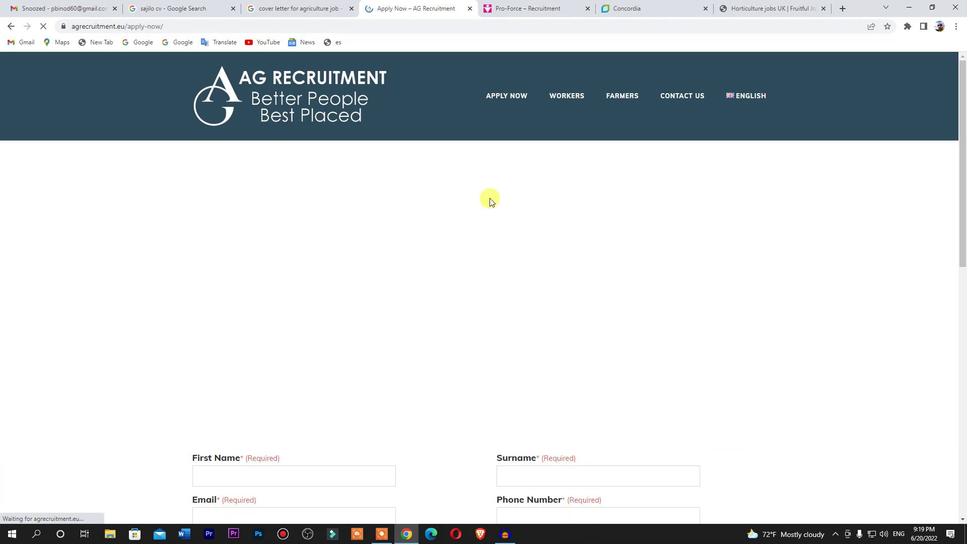
scroll(477, 280, "down", 4)
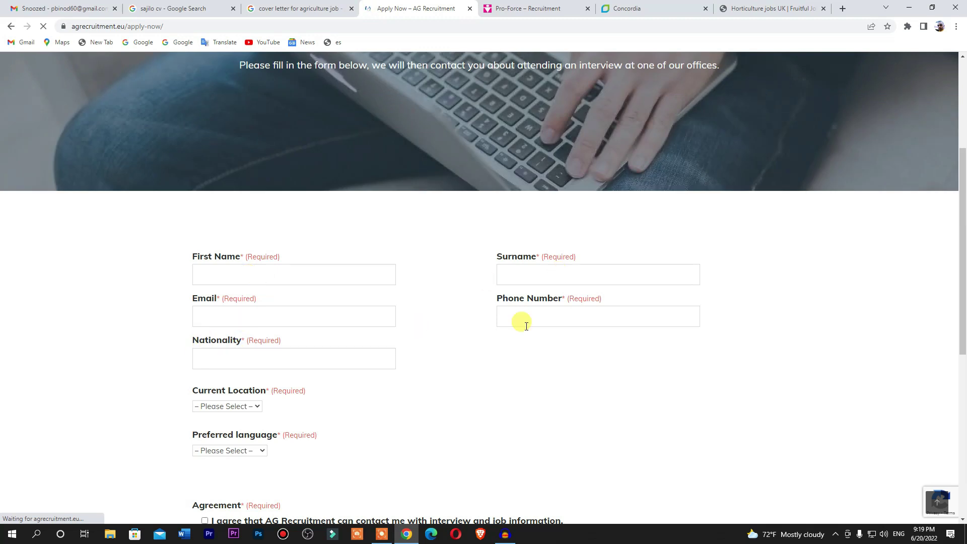
scroll(481, 365, "down", 3)
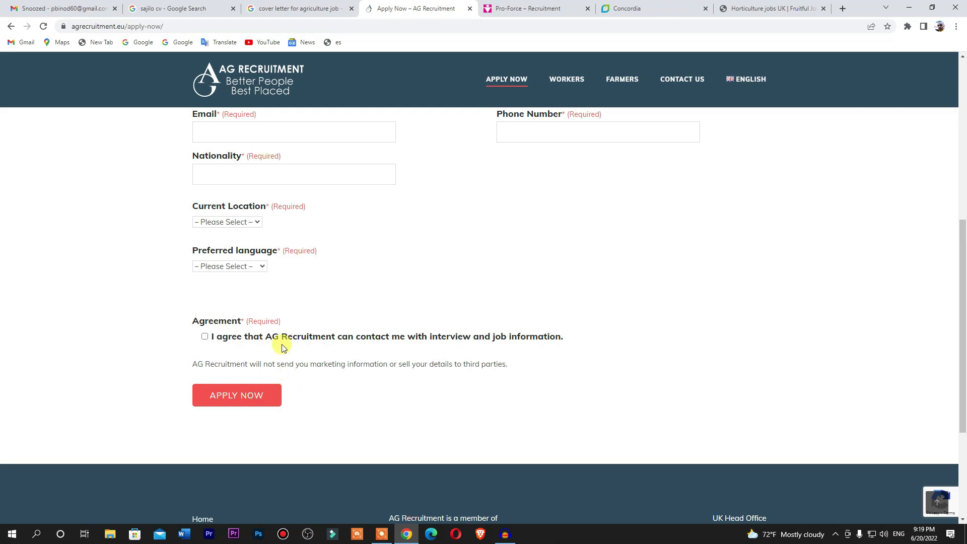
- Set the current location to Other and the preferred language to English in the application form
left_click(257, 223)
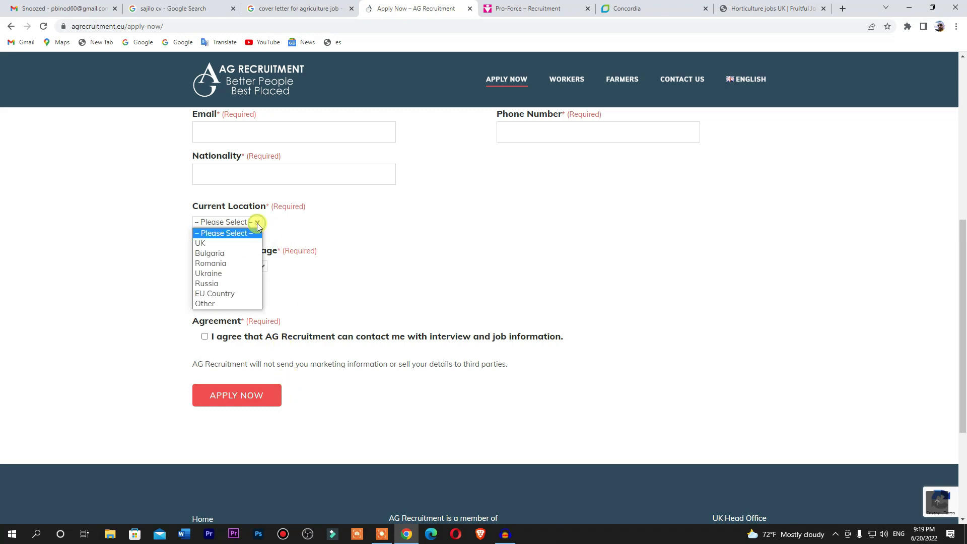
left_click(237, 304)
left_click(260, 269)
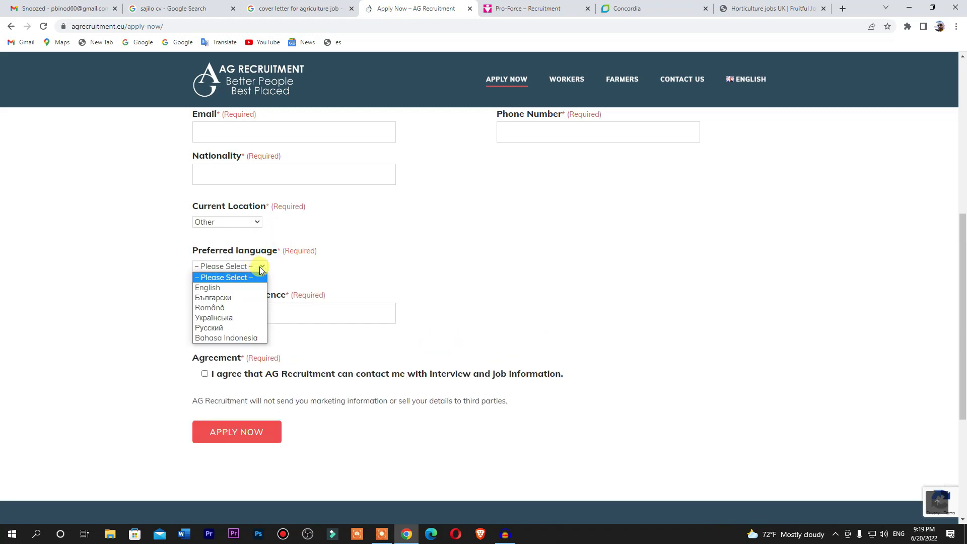
left_click(252, 287)
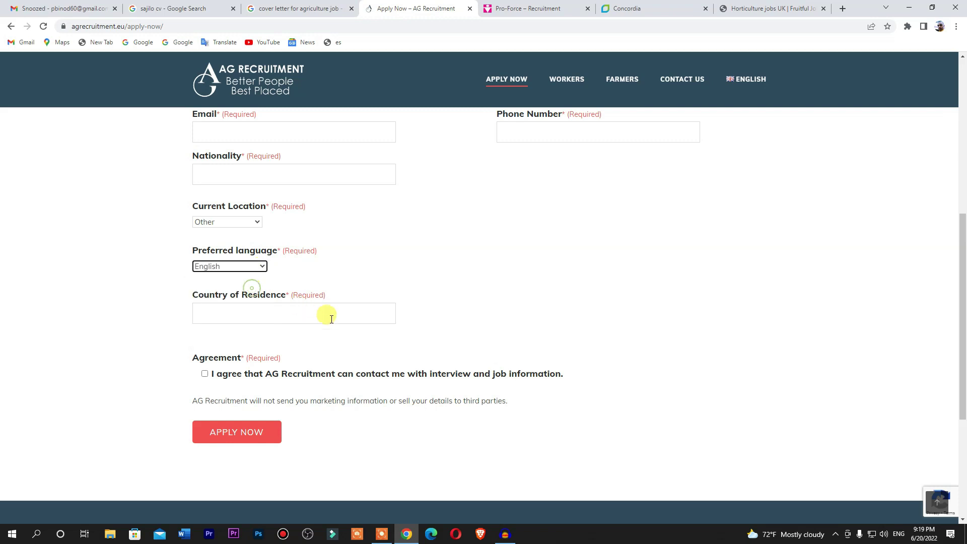
- Enter Nepal as the country of residence, agree to be contacted about interviews and jobs, and submit the application
left_click(241, 318)
left_click(257, 342)
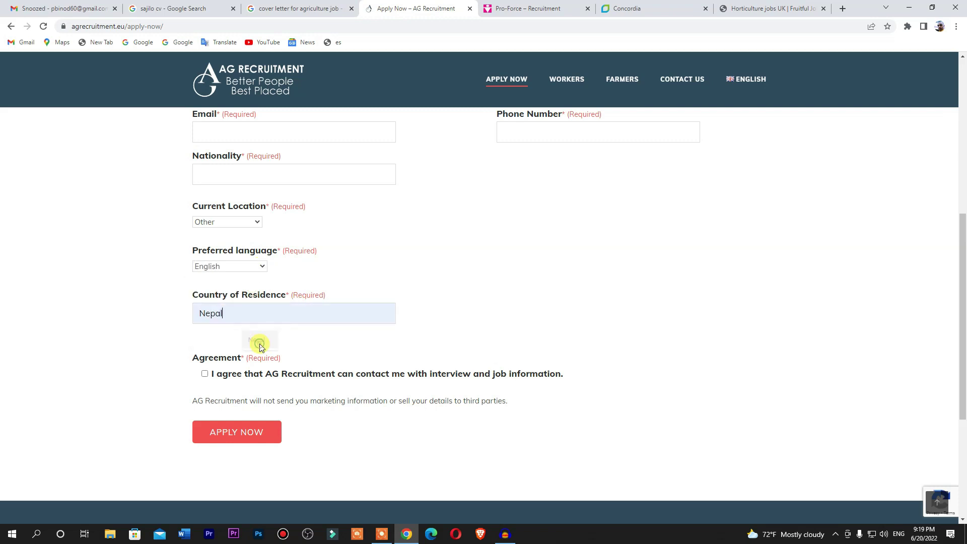
left_click(204, 375)
left_click(242, 438)
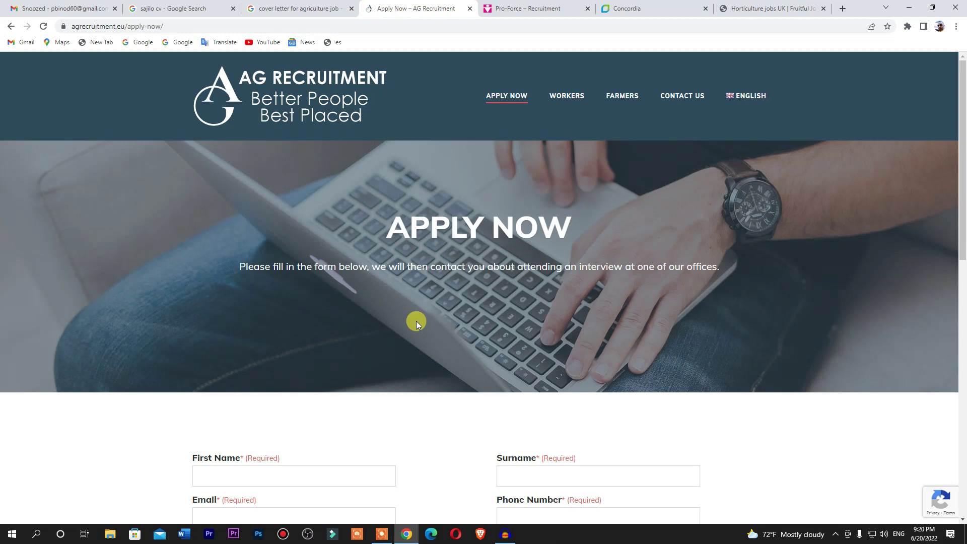
- Look over the Pro-Force, Fruitful Jobs and Concordia sites, including Pro-Force's job sectors and Seasonal Worker Pilot section
left_click(545, 7)
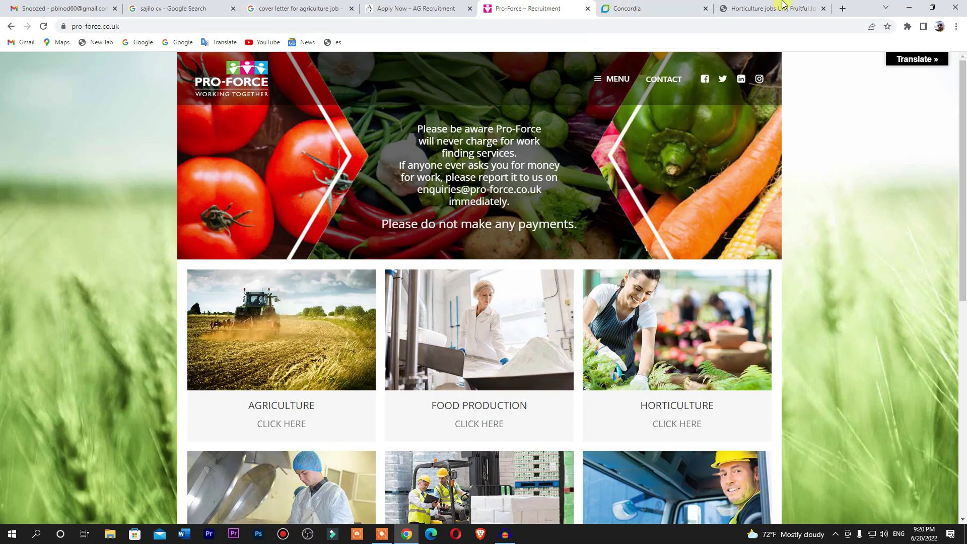
left_click(769, 6)
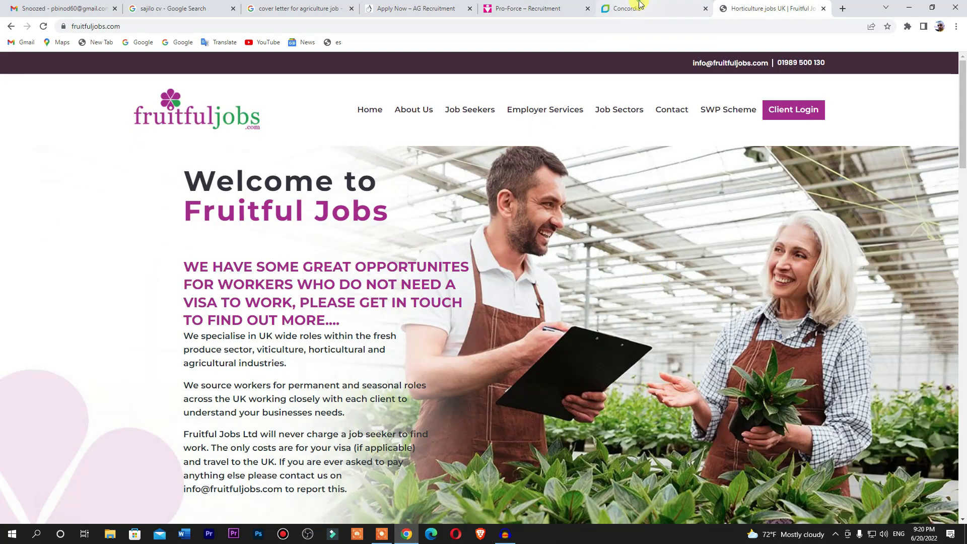
left_click(637, 9)
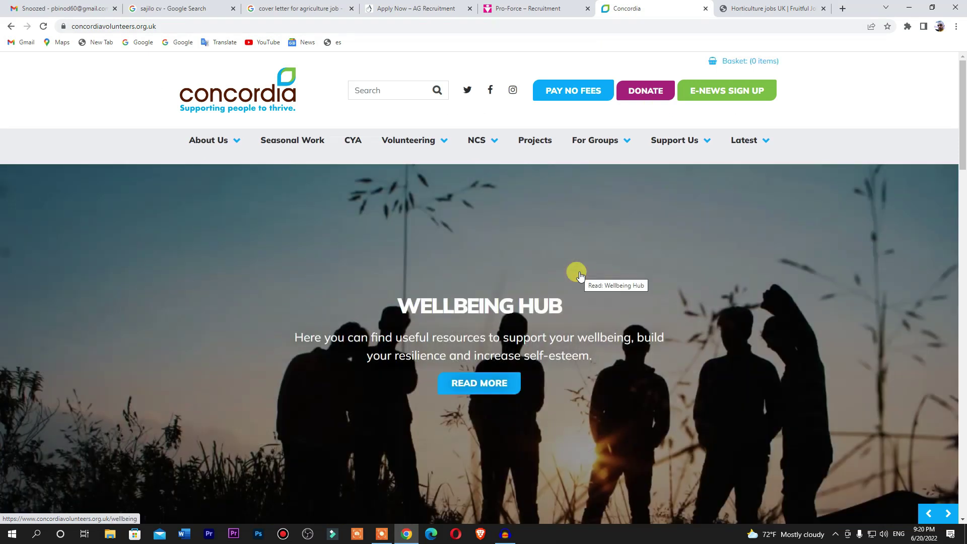
left_click(529, 6)
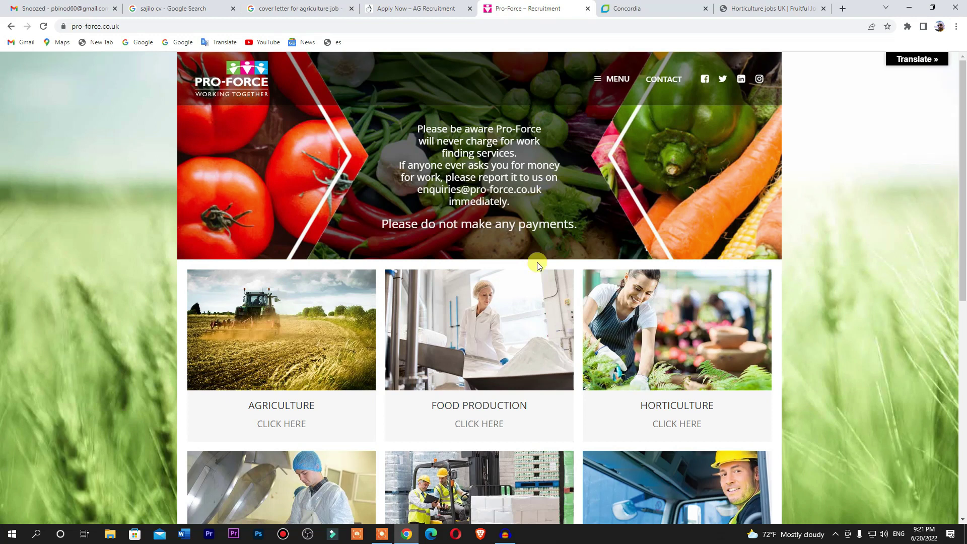
scroll(537, 262, "down", 5)
scroll(537, 262, "down", 3)
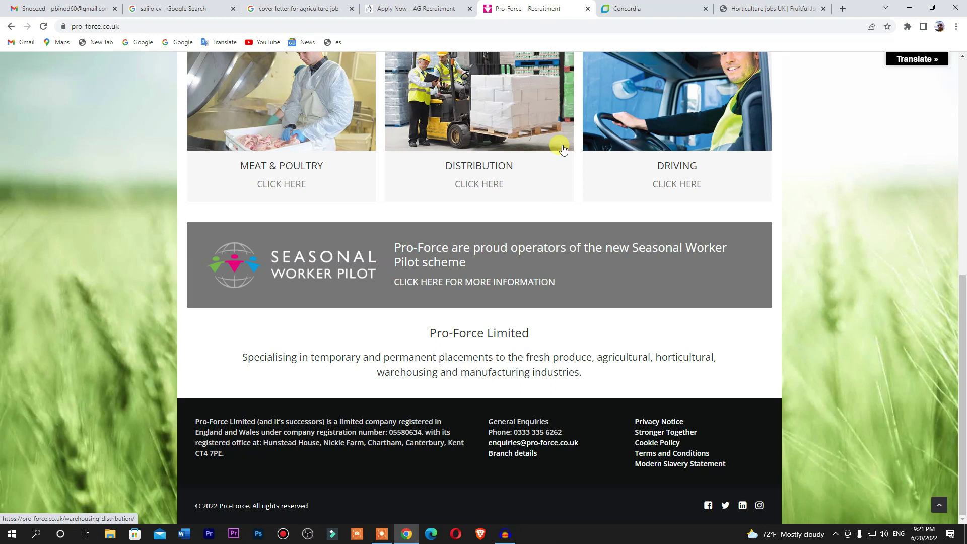
scroll(563, 149, "up", 8)
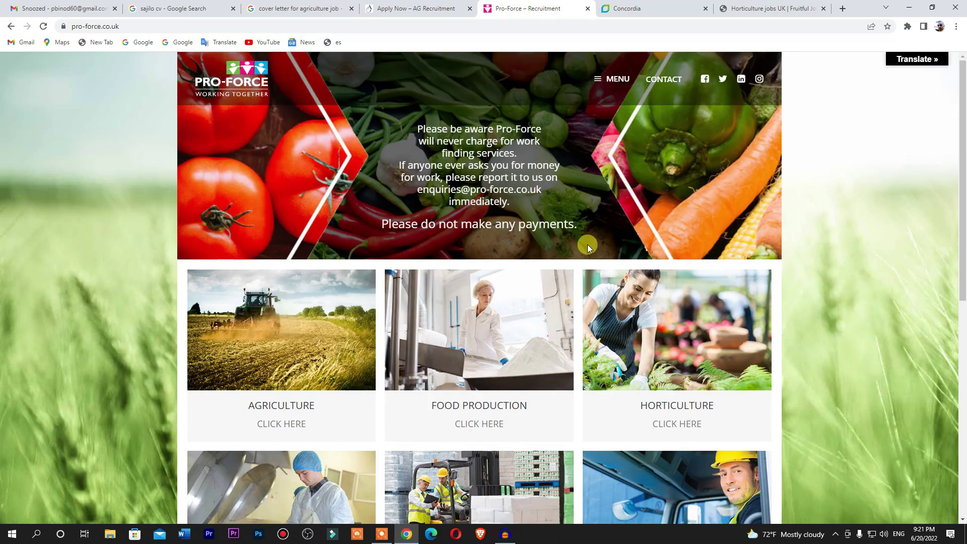
- Open the Sajilo CV website from the Google results for "sajilo cv"
left_click(179, 5)
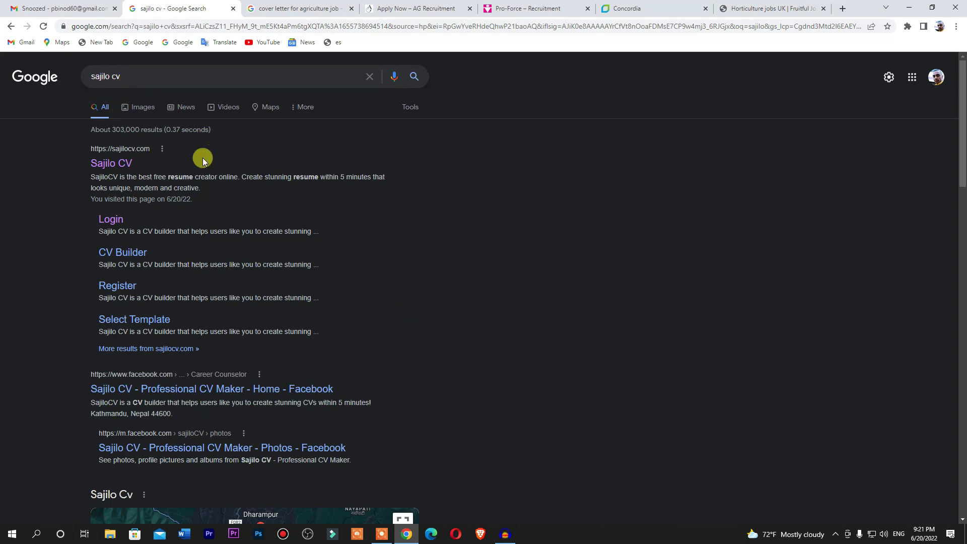
left_click(112, 163)
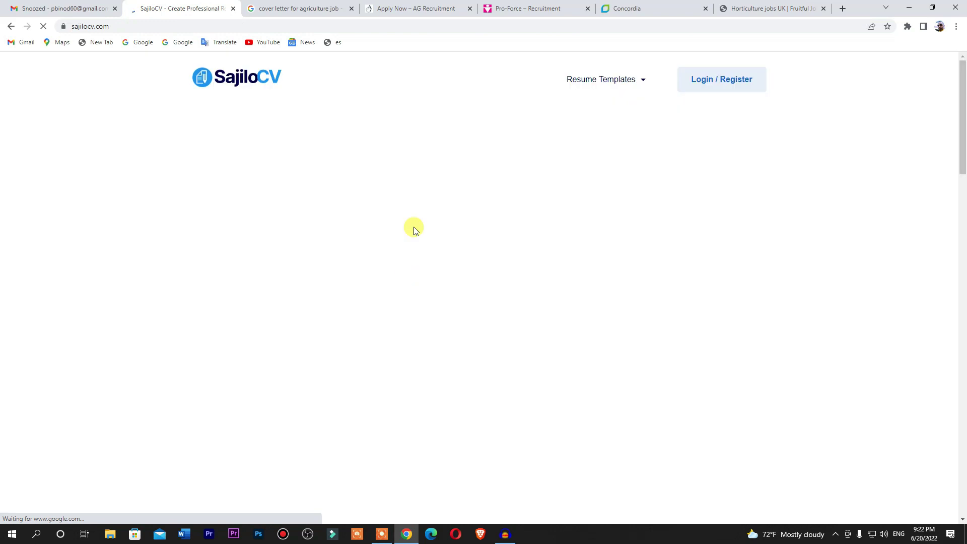
scroll(603, 299, "down", 2)
scroll(604, 299, "up", 2)
- Browse the resume templates on the SajiloCV home page and start a CV with the Modern template
mouse_move(590, 96)
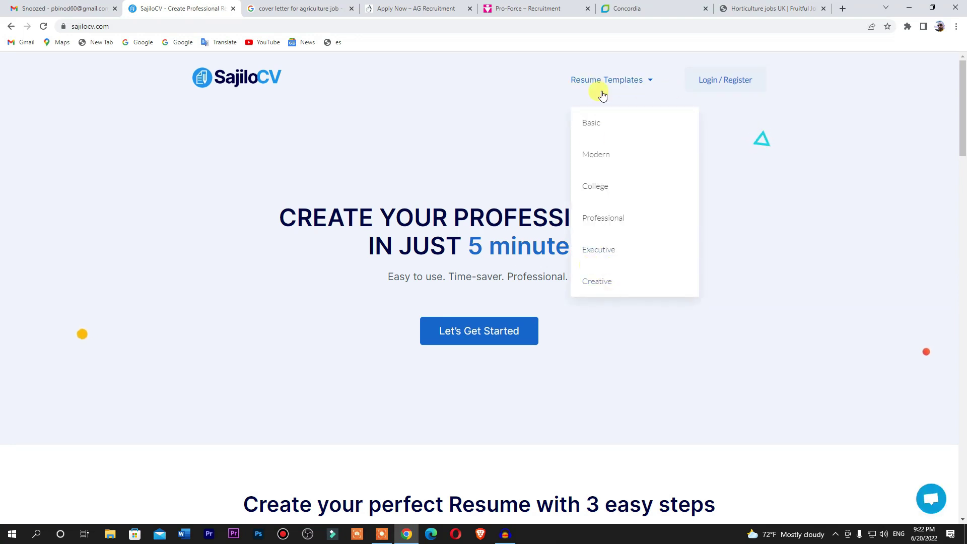
scroll(537, 335, "down", 8)
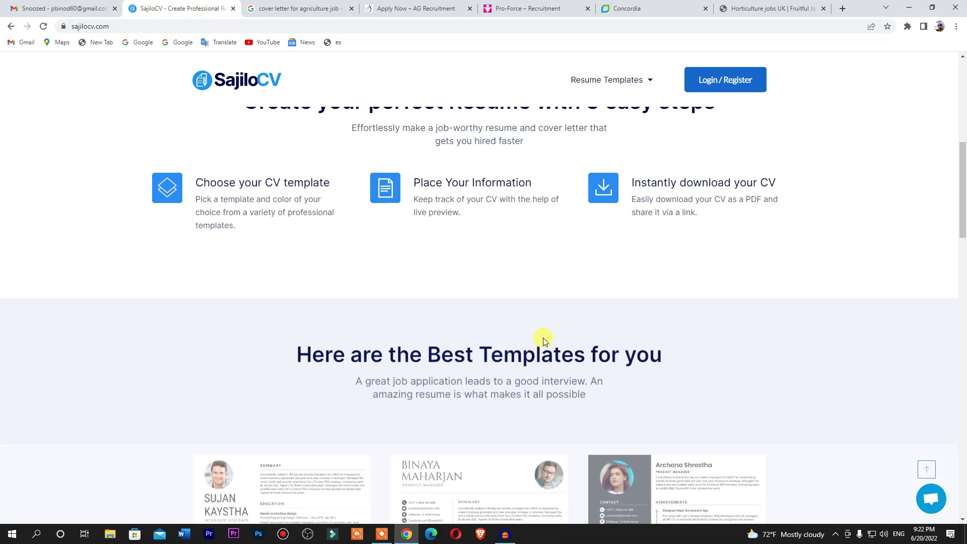
scroll(494, 322, "down", 6)
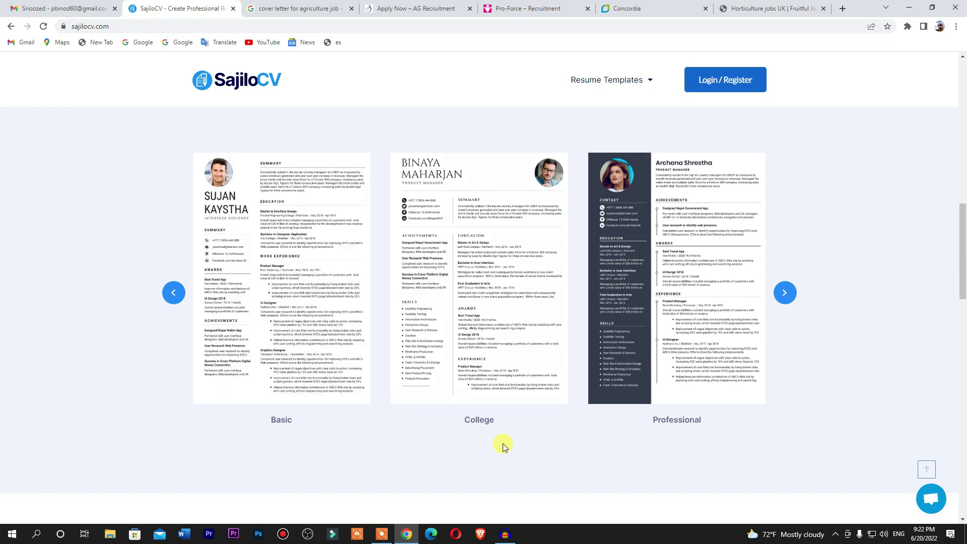
left_click(785, 292)
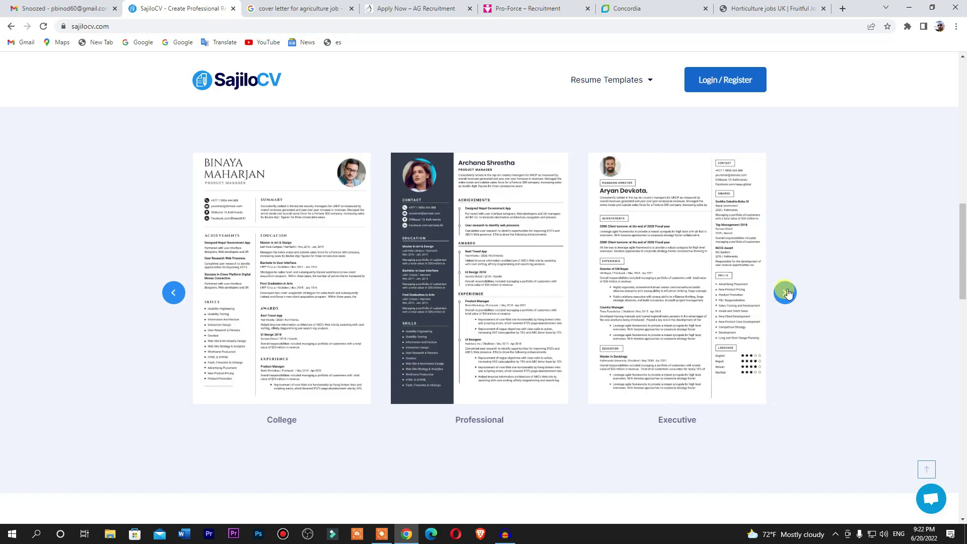
left_click(784, 293)
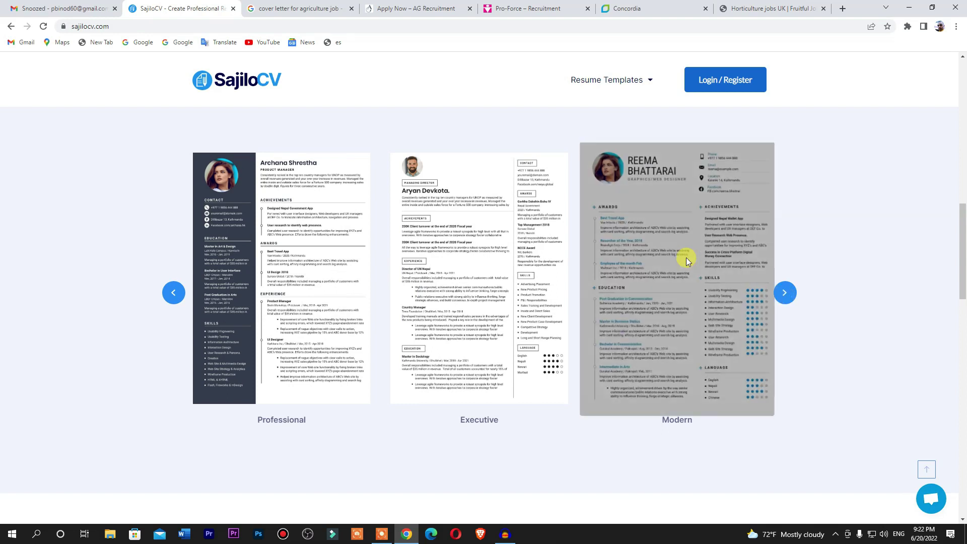
left_click(669, 284)
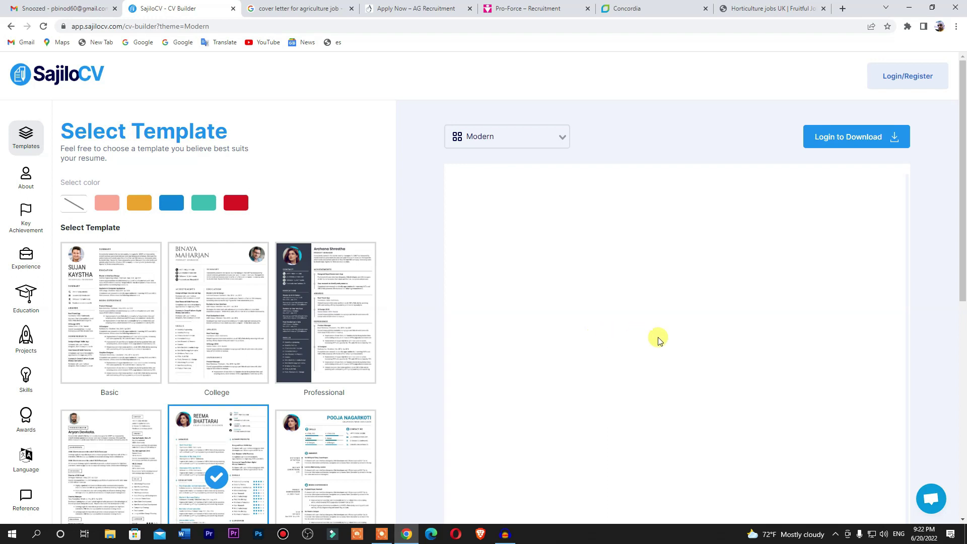
- Keep the Modern template and continue to the CV builder's About section
scroll(340, 348, "down", 2)
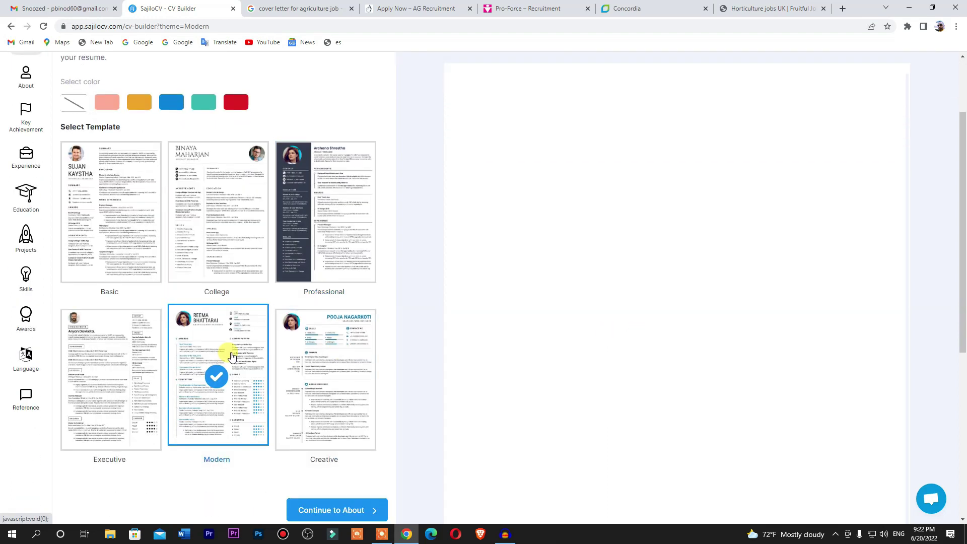
scroll(342, 436, "down", 4)
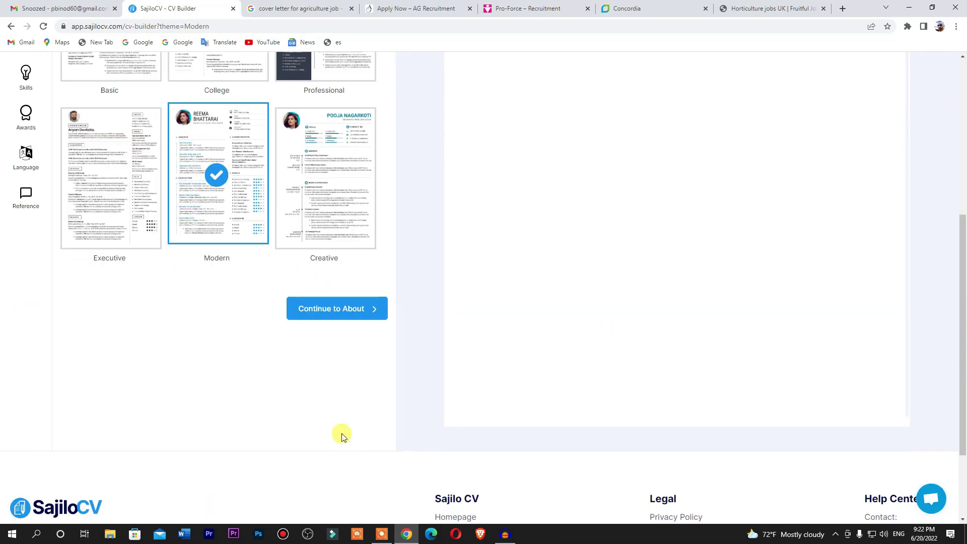
left_click(349, 318)
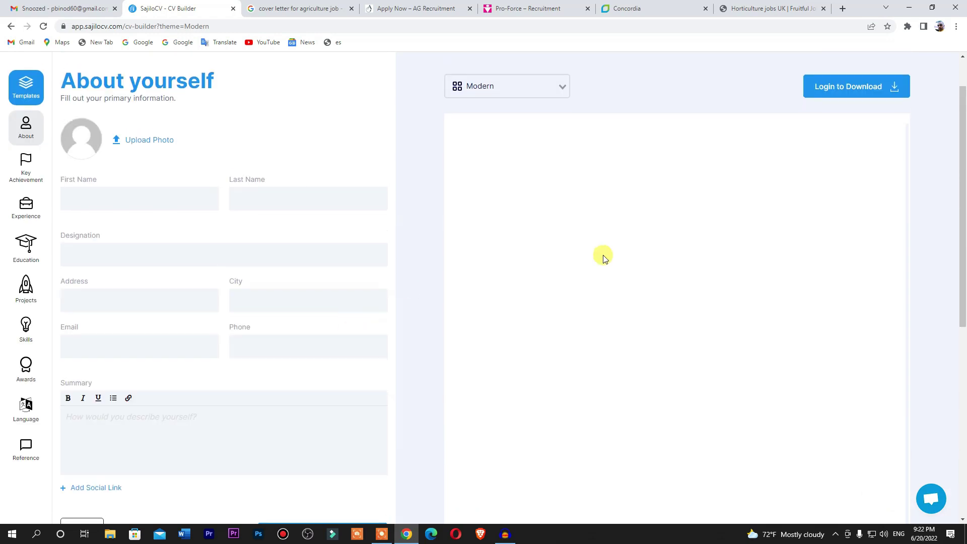
- Examine the personal detail and summary fields in the About section and try to continue to Achievements
left_click(96, 202)
left_click(283, 200)
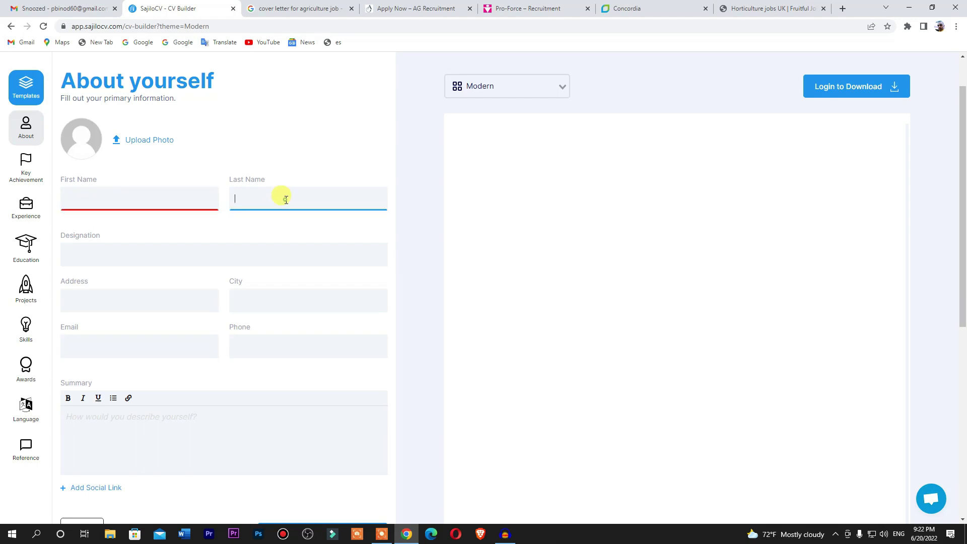
left_click(137, 198)
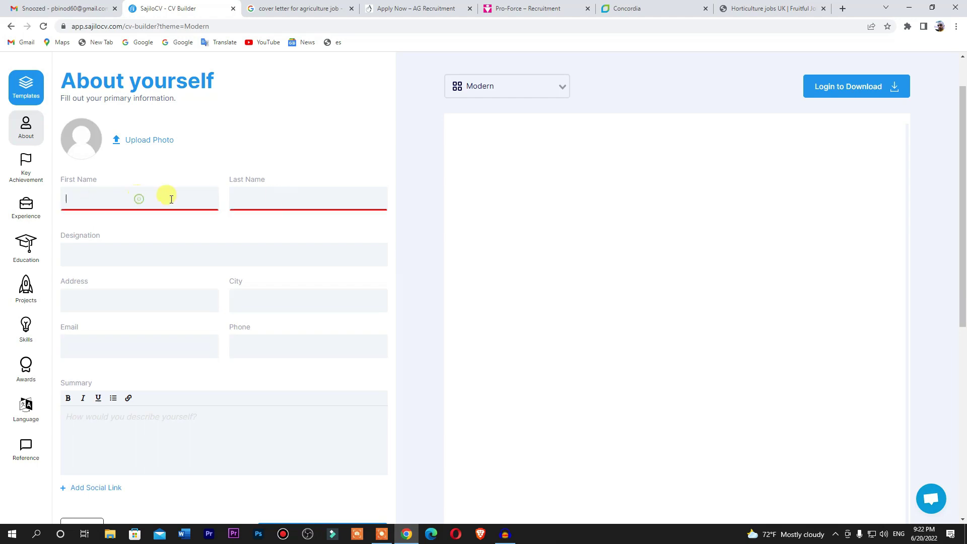
left_click(281, 199)
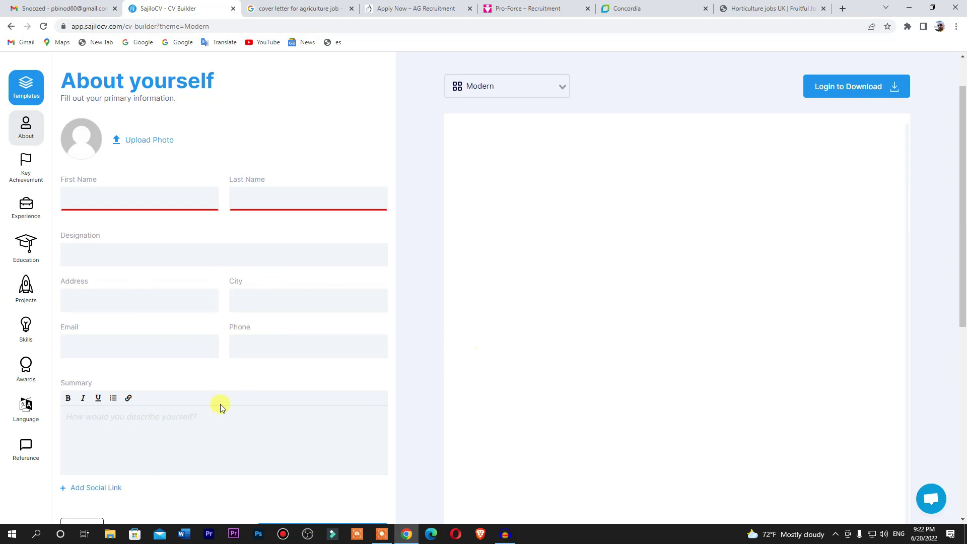
scroll(225, 386, "down", 2)
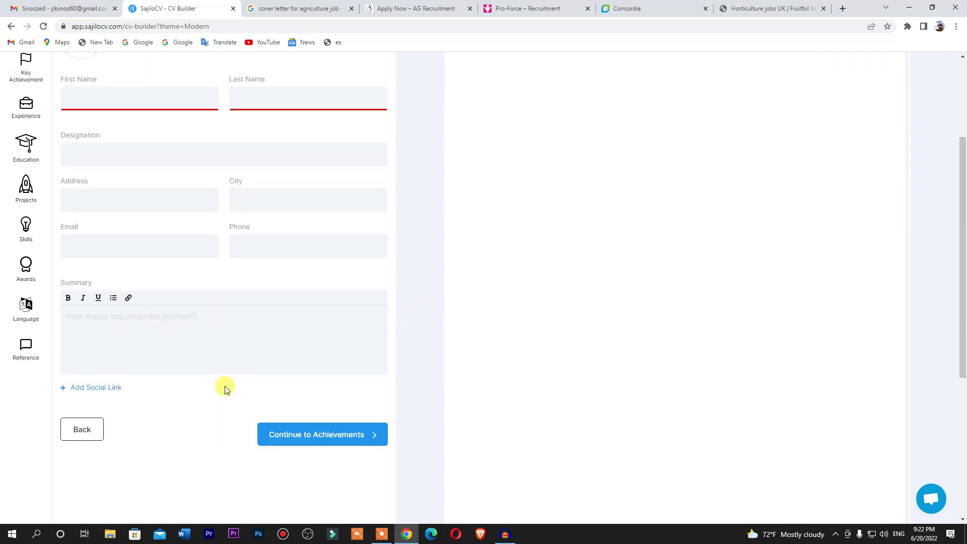
scroll(225, 386, "up", 1)
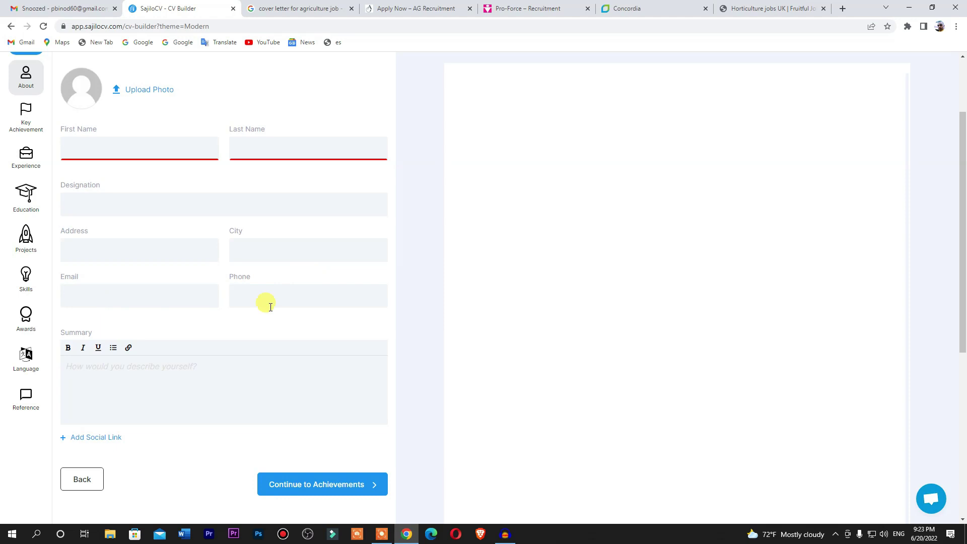
scroll(247, 415, "down", 2)
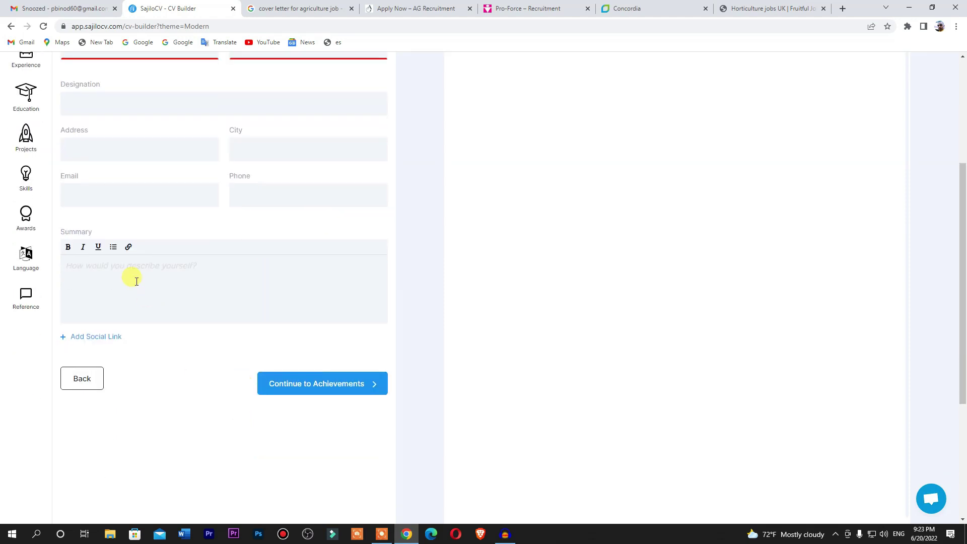
left_click(306, 386)
left_click(308, 396)
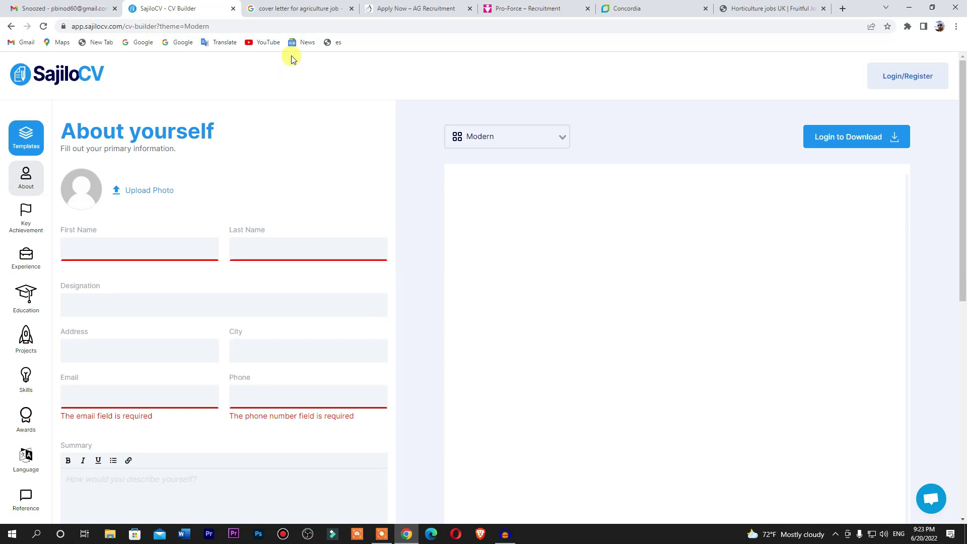
- Show image results for "cover letter for agriculture job" and preview the general-purpose Agricultural Manager cover letter from BizzLibrary
left_click(294, 10)
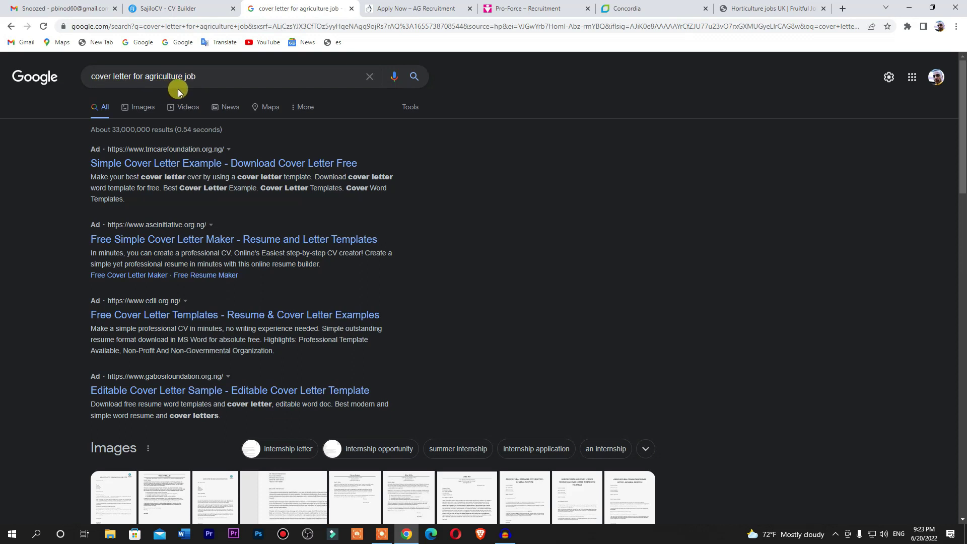
left_click(142, 112)
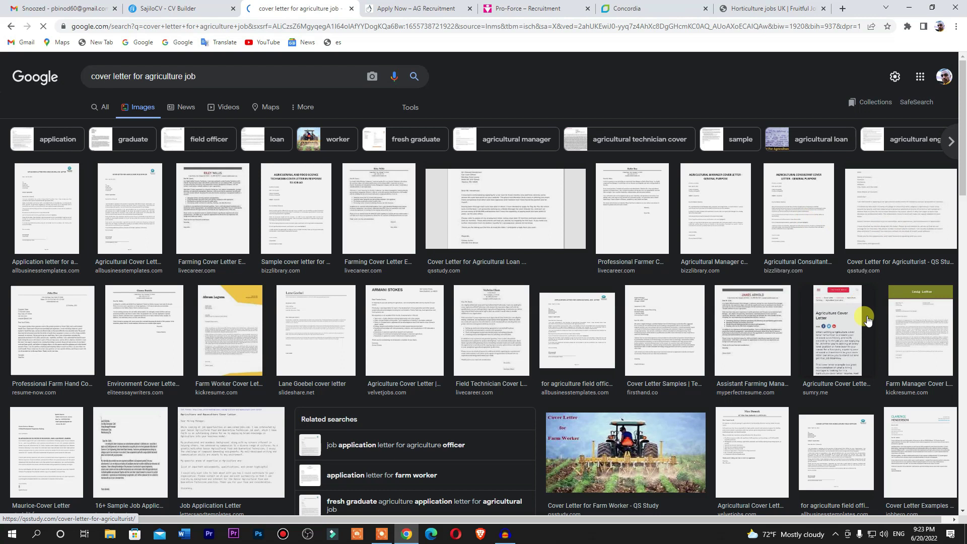
left_click(712, 227)
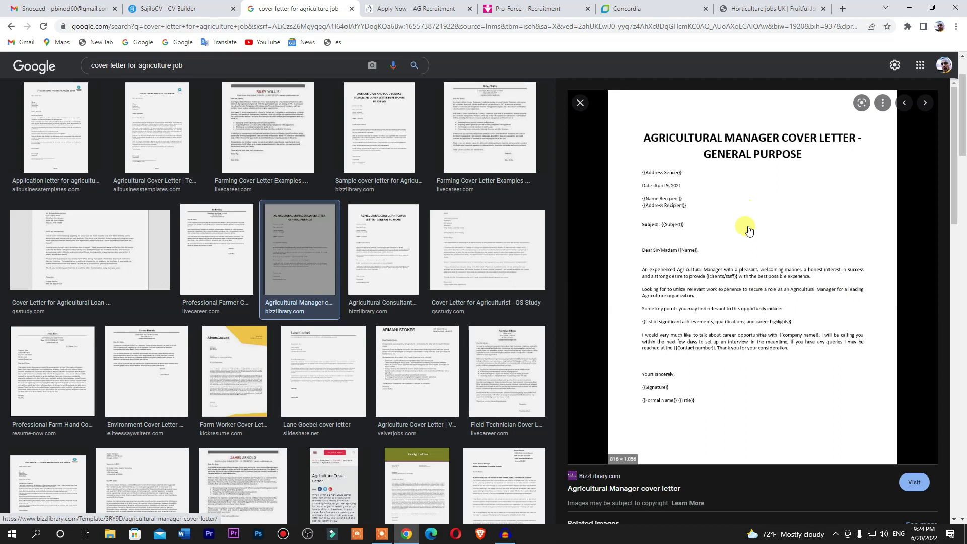
- Preview the Agricultural Consultant cover letter from BizzLibrary, and open the desktop document CURRICULUM VITAE demo in Word
left_click(383, 275)
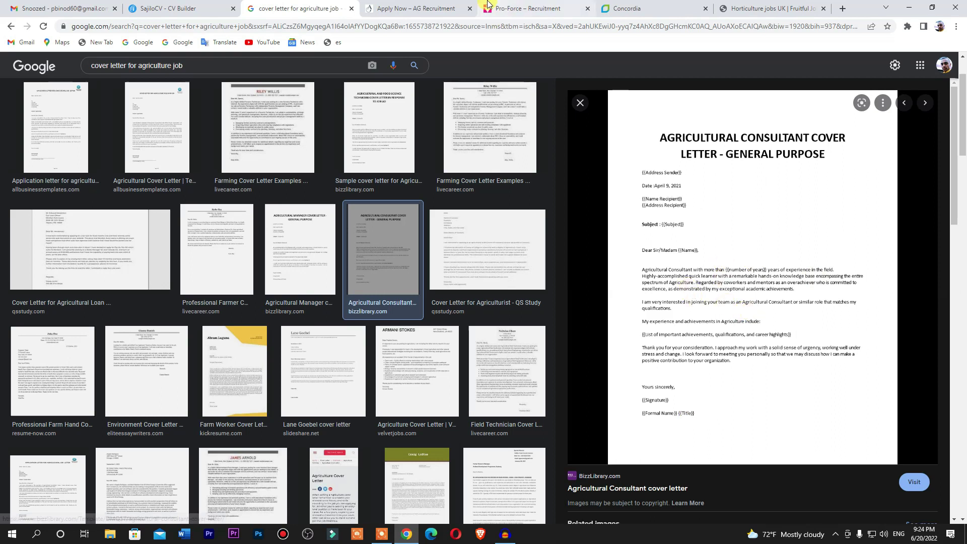
left_click(909, 7)
right_click(459, 219)
left_click(492, 250)
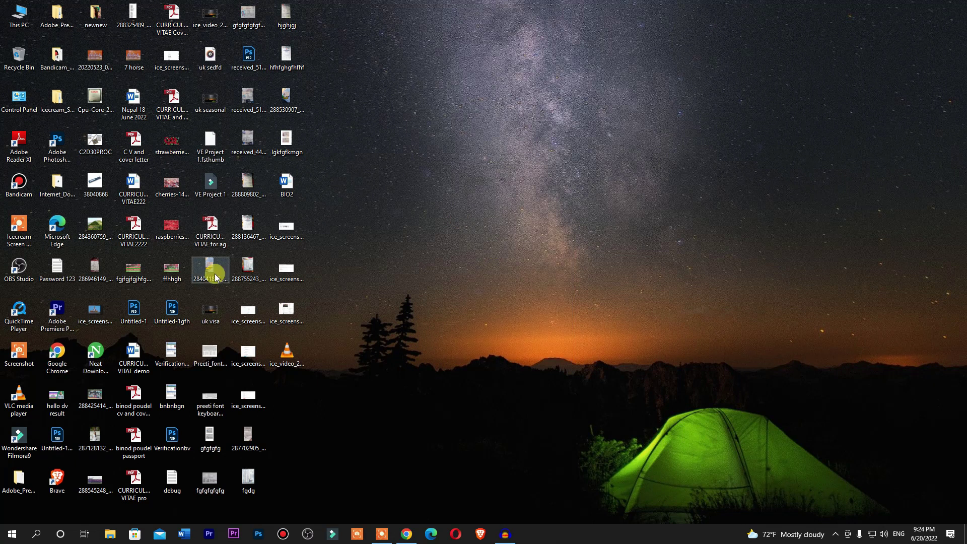
double_click(139, 359)
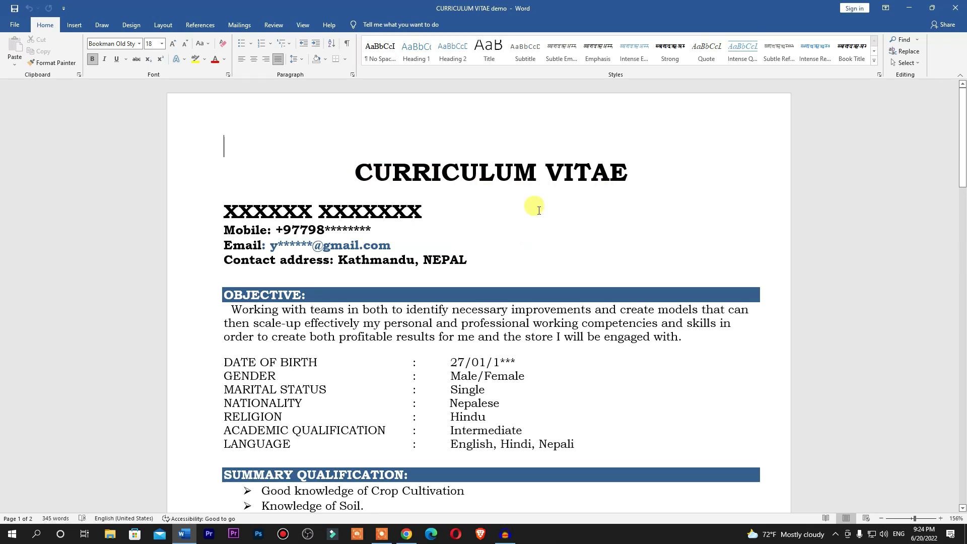
- Examine the CV page from the contact details and objective through qualifications, working experience and computer skills to the declaration
scroll(532, 207, "down", 1)
left_click(266, 174)
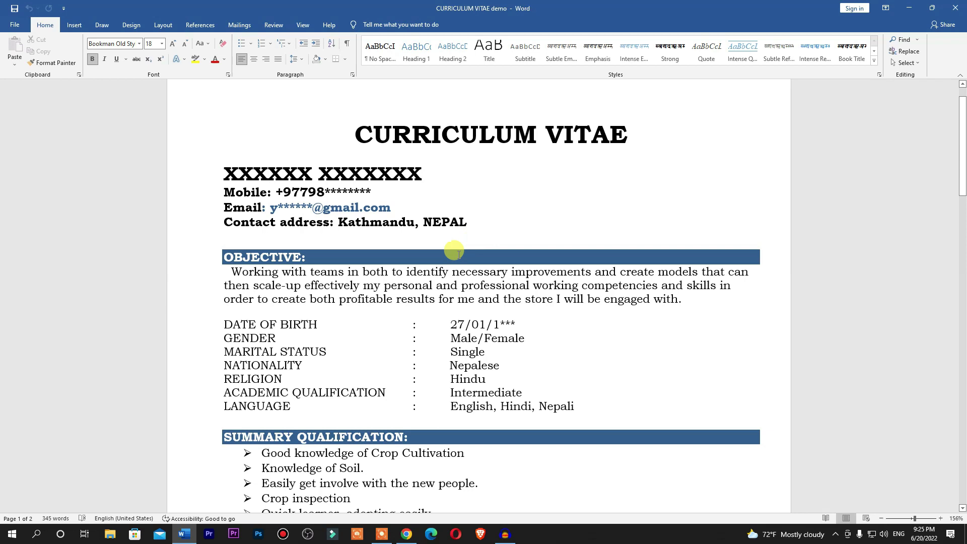
scroll(452, 251, "down", 2)
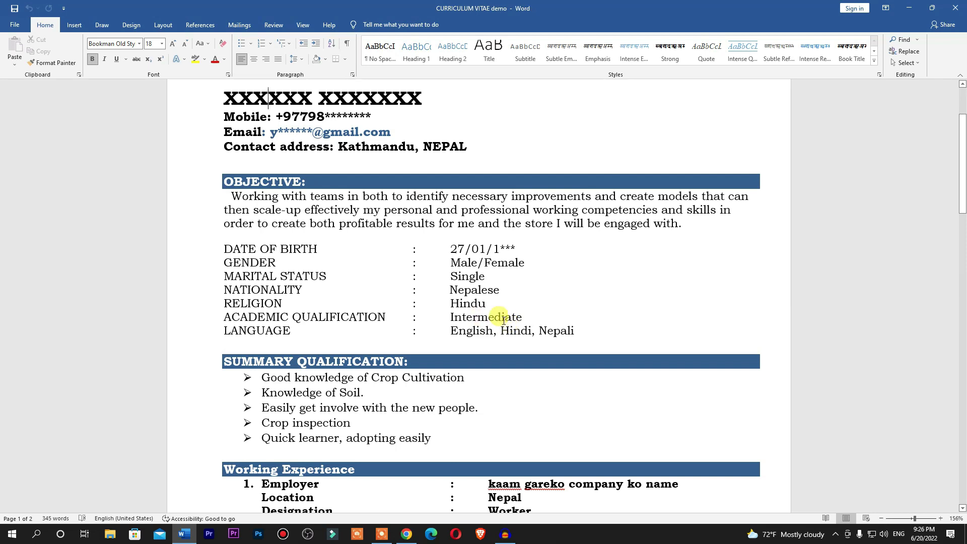
scroll(534, 342, "down", 1)
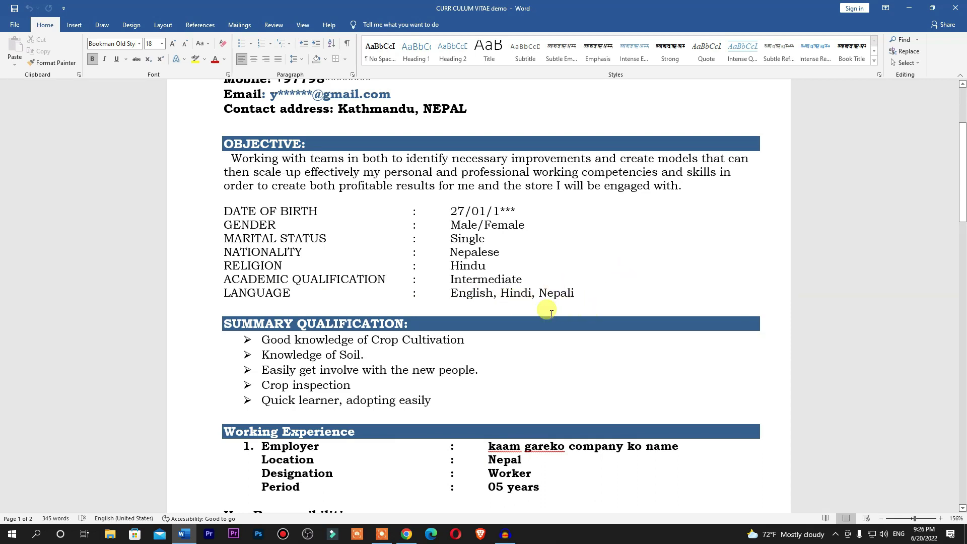
scroll(550, 313, "down", 3)
scroll(551, 314, "down", 1)
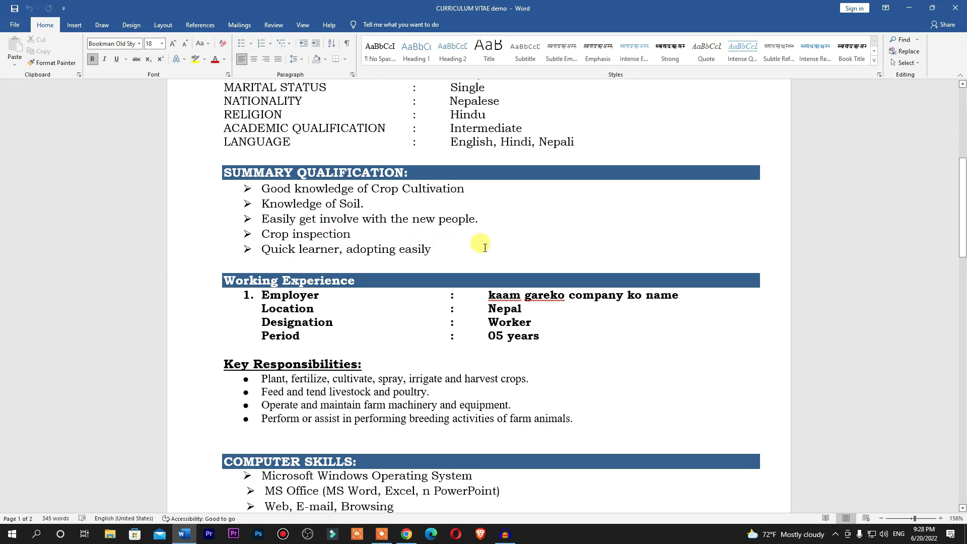
scroll(481, 245, "down", 1)
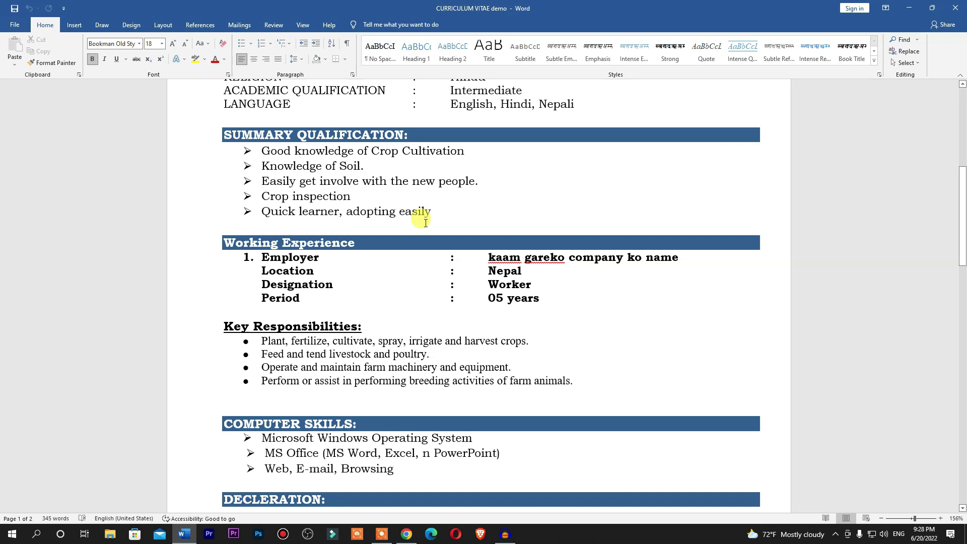
scroll(433, 281, "down", 1)
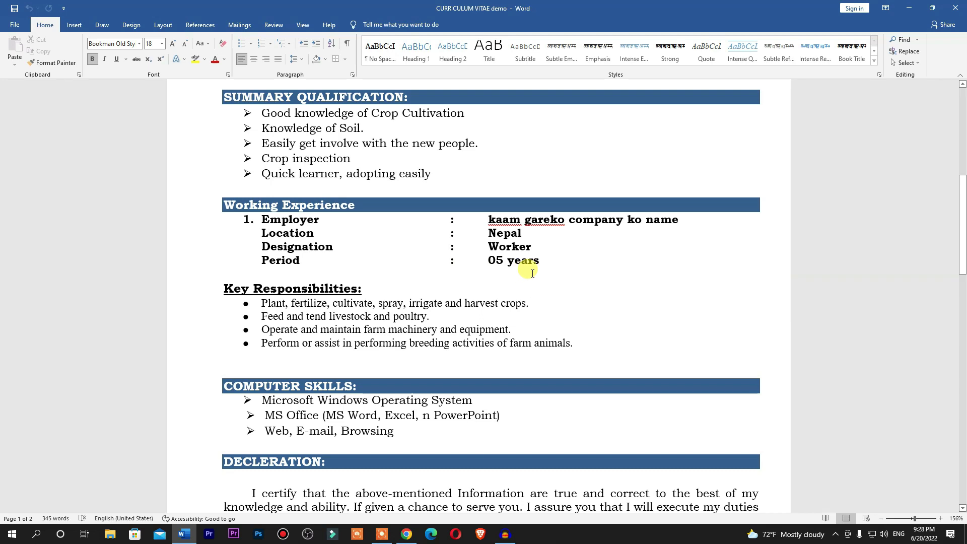
scroll(531, 269, "down", 2)
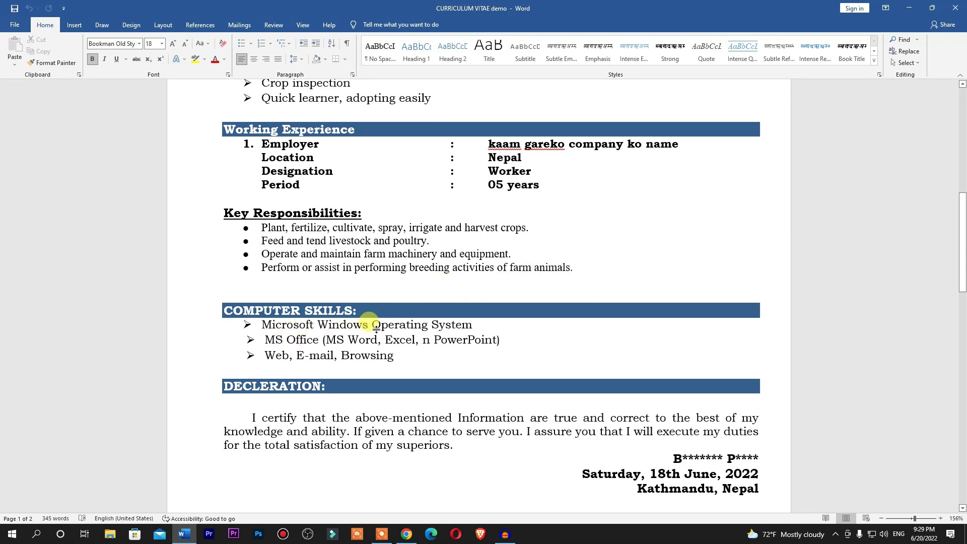
scroll(371, 324, "down", 1)
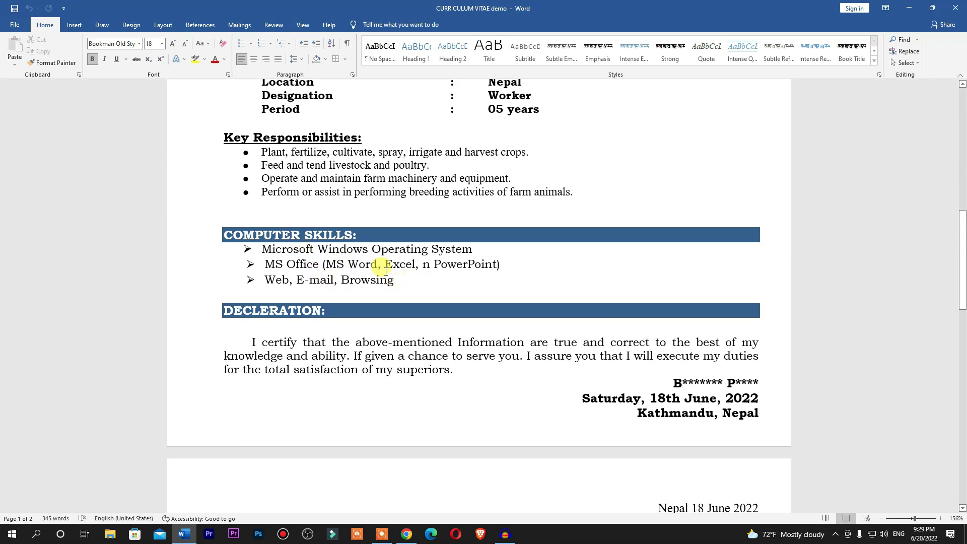
scroll(443, 335, "down", 1)
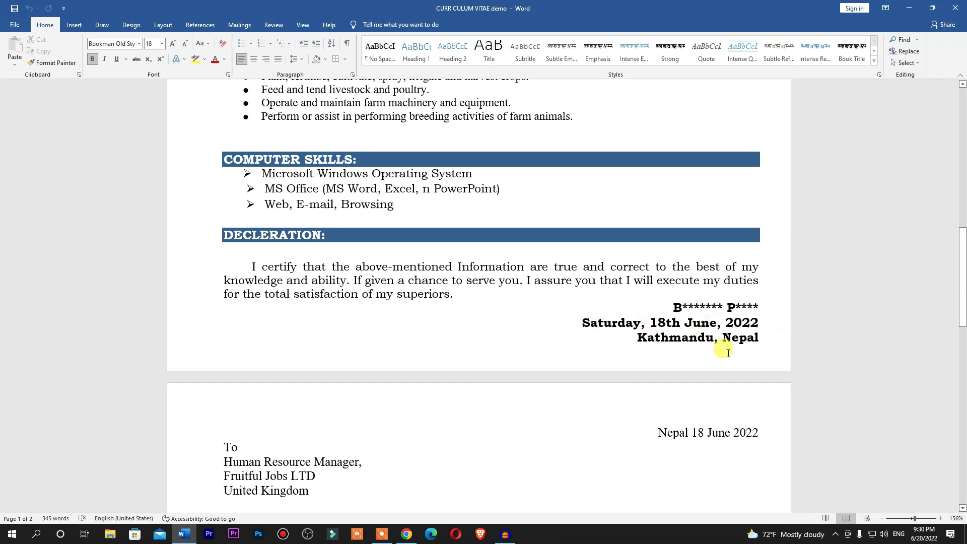
- Examine the cover letter addressed to Fruitful Jobs LTD on the second page and skim the whole document again
scroll(695, 352, "down", 5)
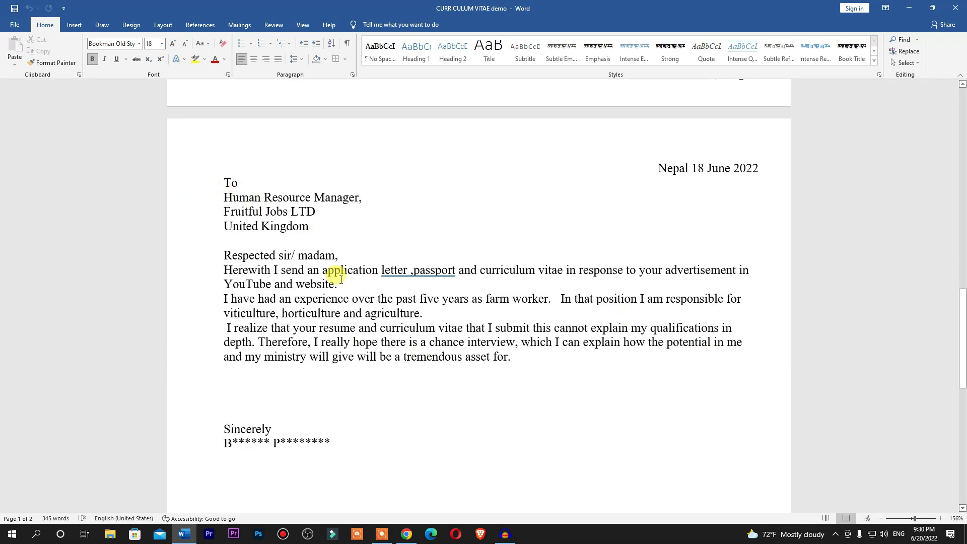
scroll(352, 299, "up", 1)
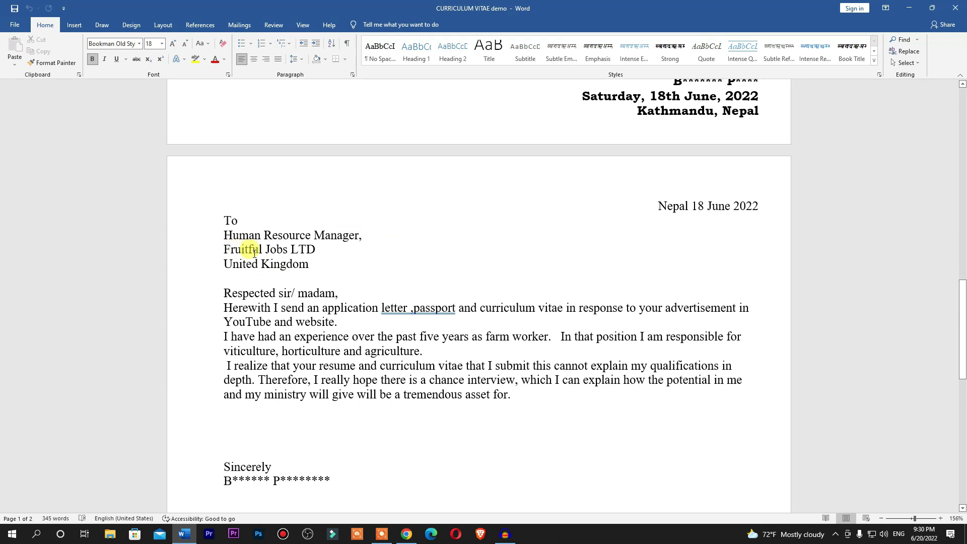
left_click(408, 537)
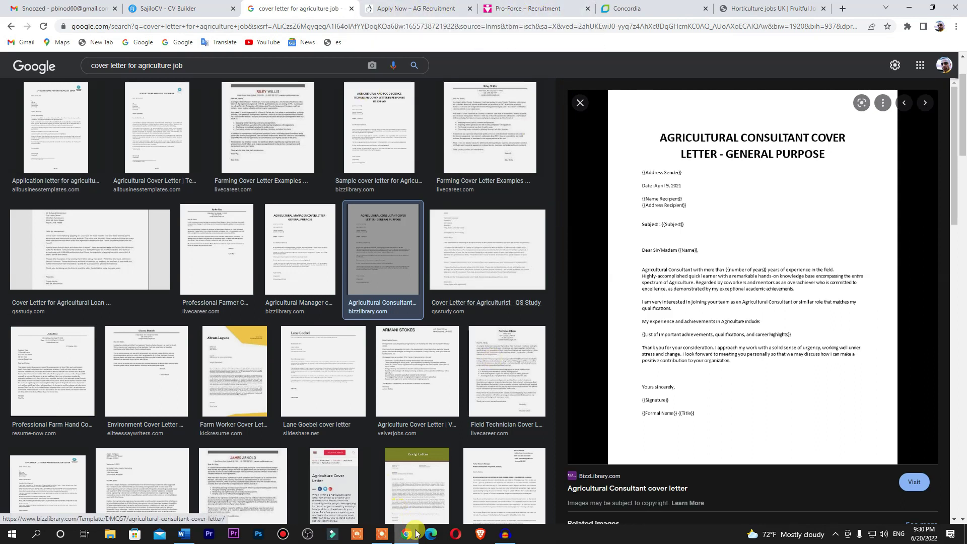
left_click(186, 533)
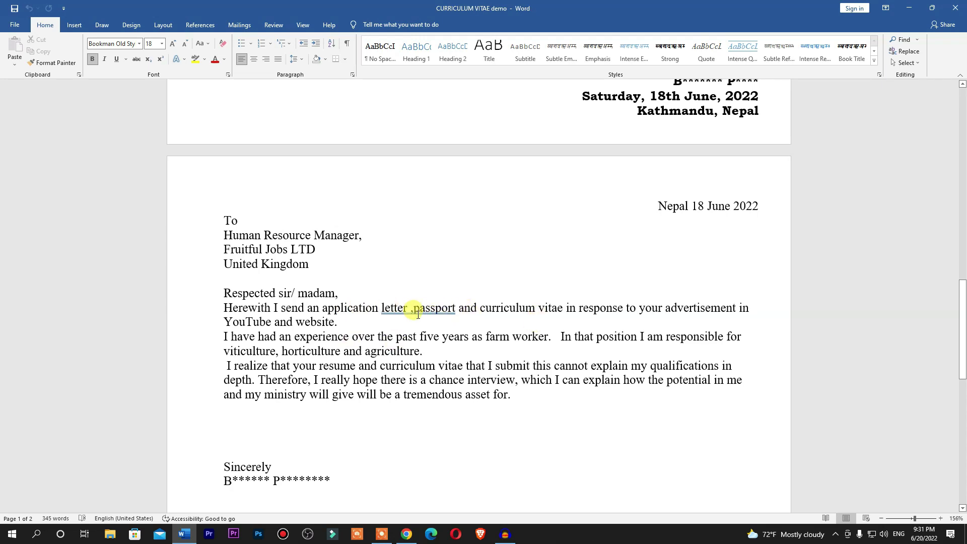
scroll(427, 321, "up", 3)
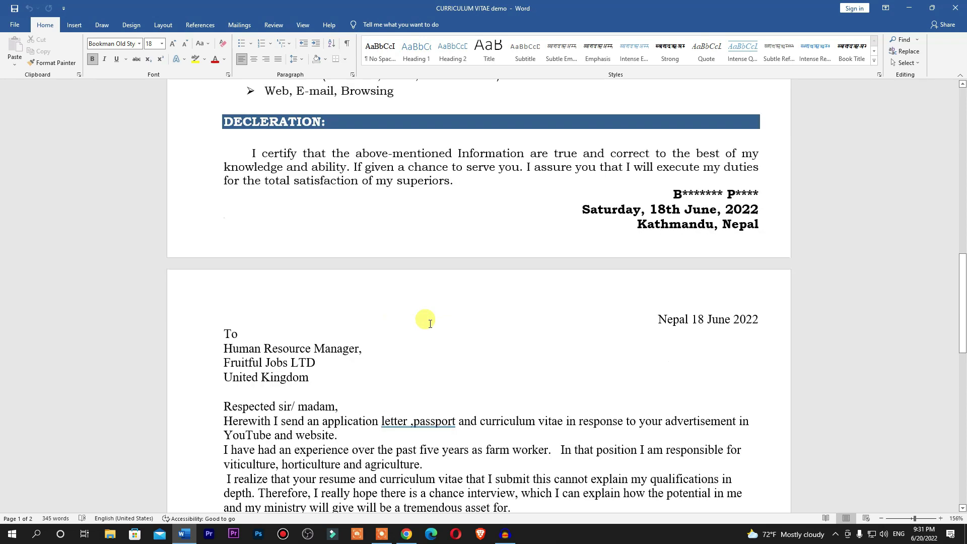
scroll(454, 349, "down", 3)
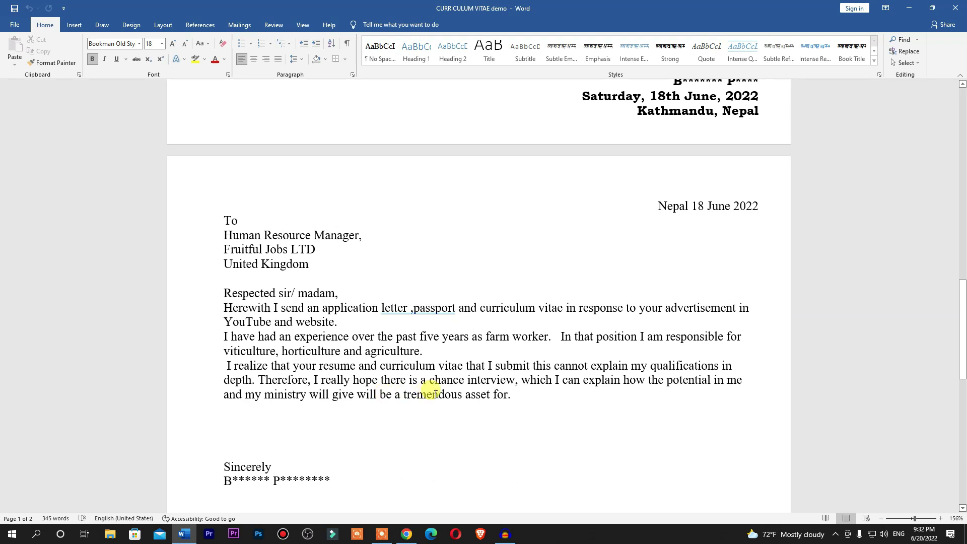
scroll(417, 395, "down", 3)
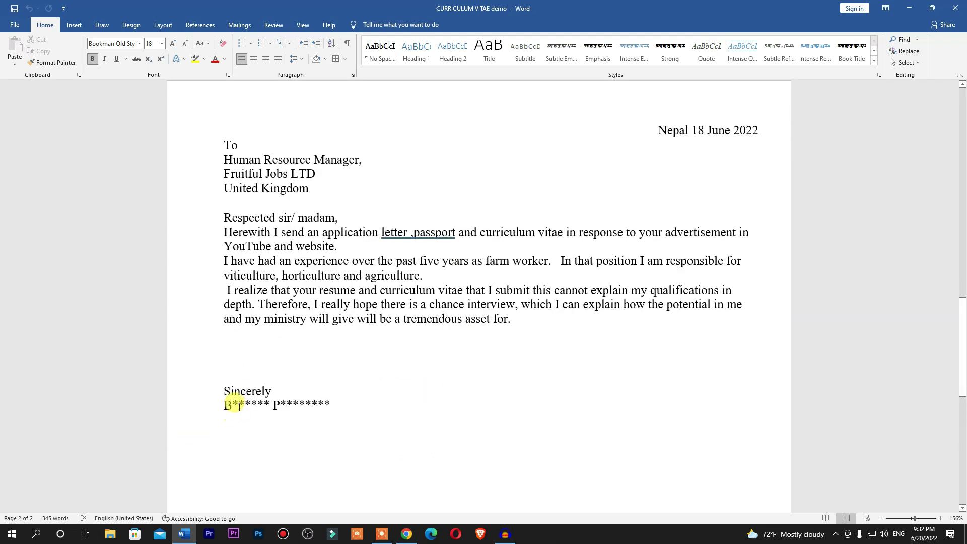
scroll(257, 450, "up", 1)
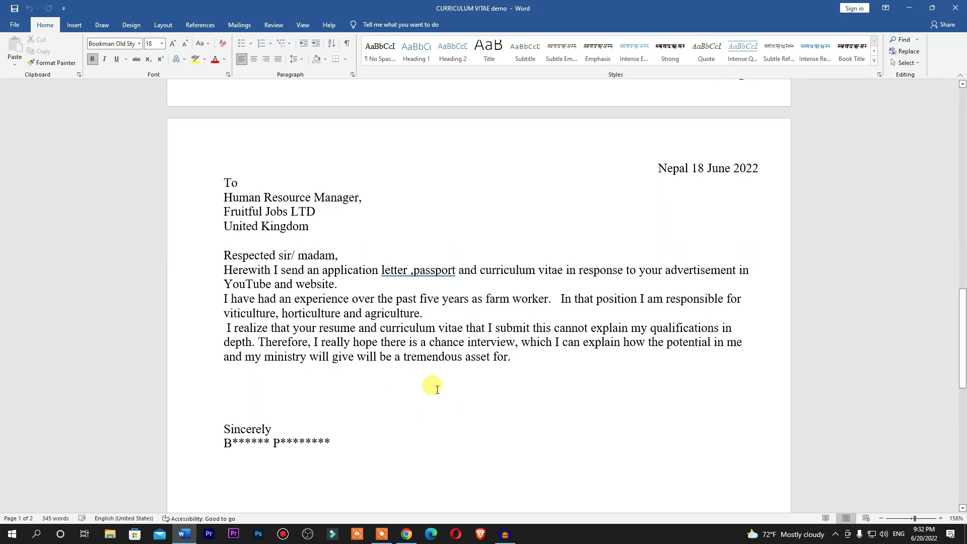
scroll(438, 389, "up", 15)
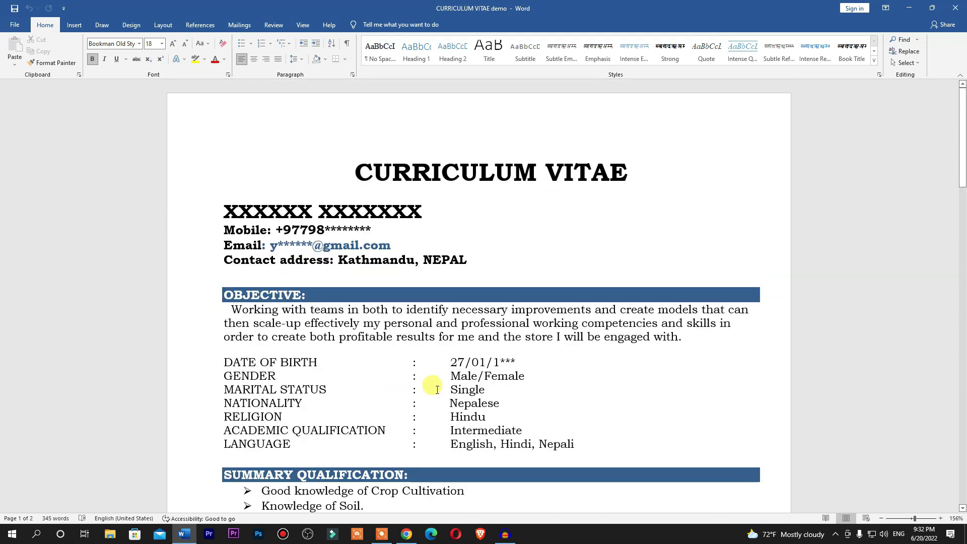
scroll(496, 364, "down", 2)
scroll(495, 364, "down", 20)
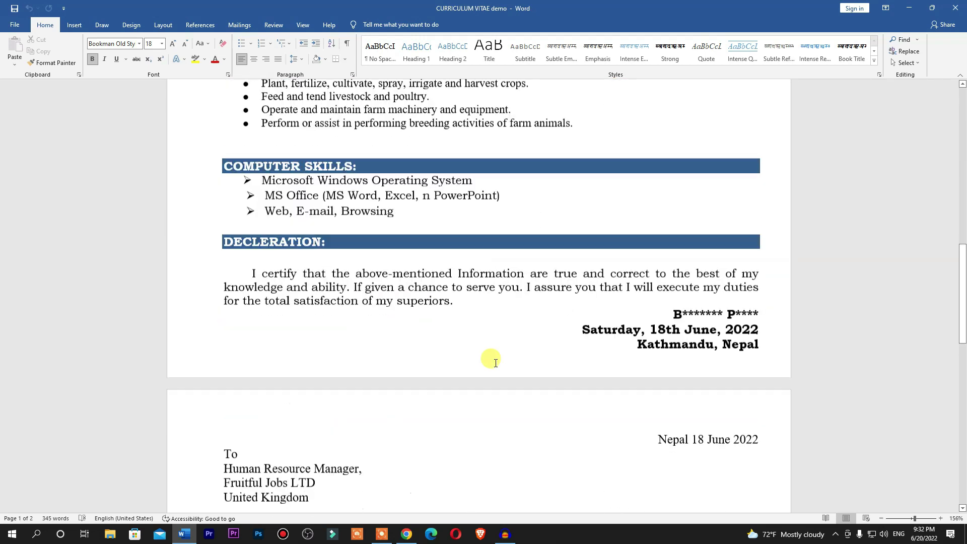
scroll(495, 363, "up", 18)
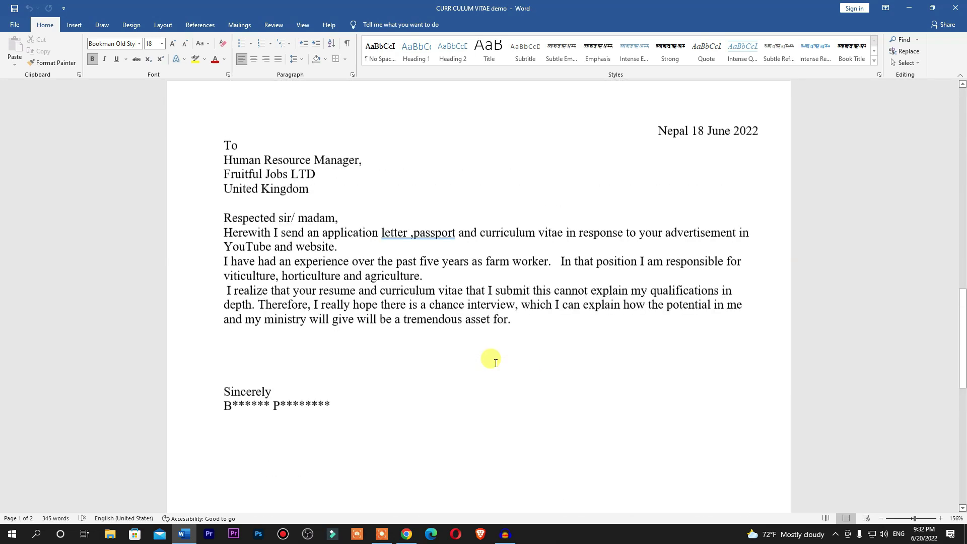
scroll(496, 363, "up", 4)
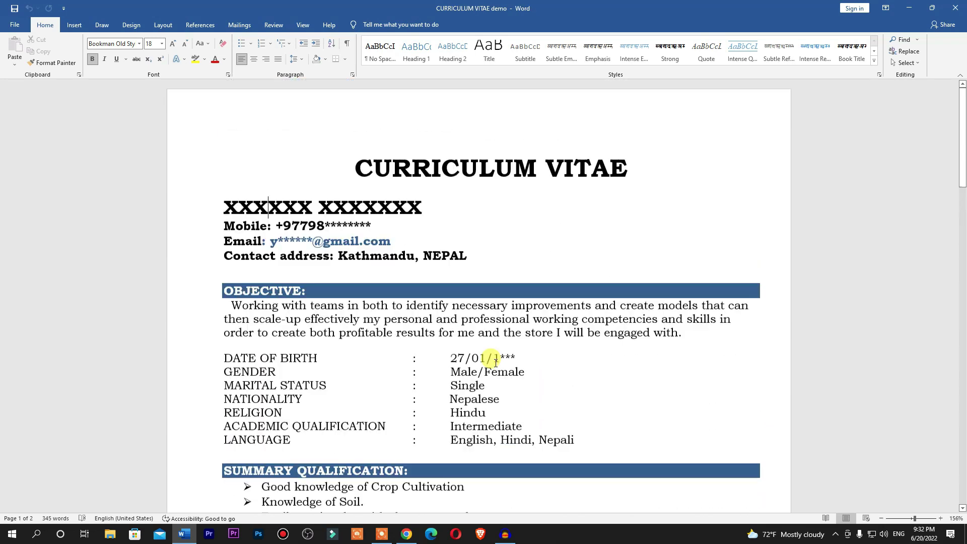
left_click(909, 8)
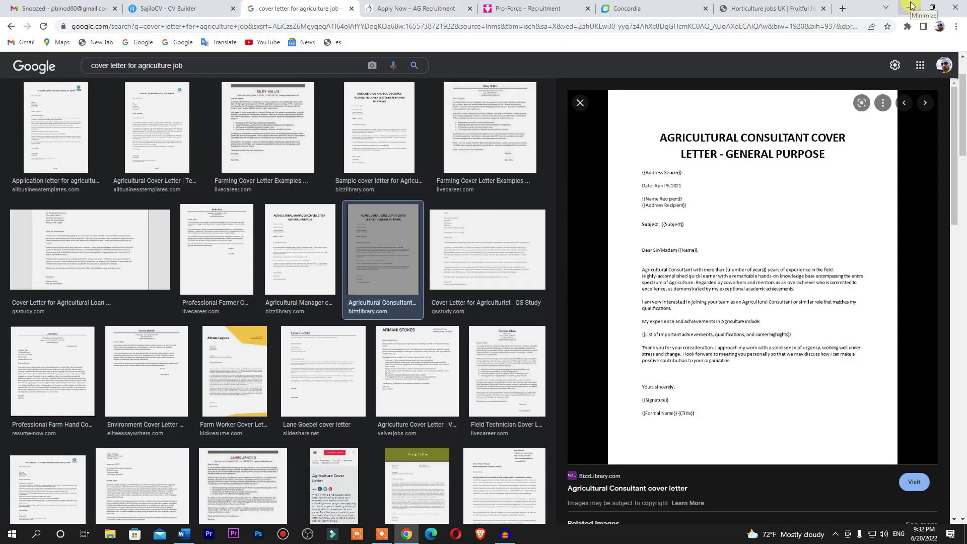
left_click(911, 7)
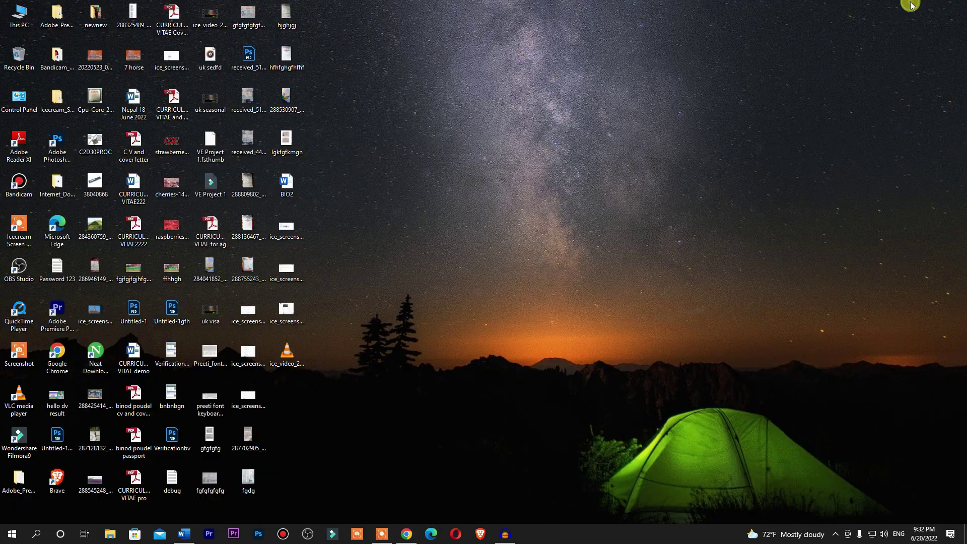
right_click(450, 216)
left_click(481, 243)
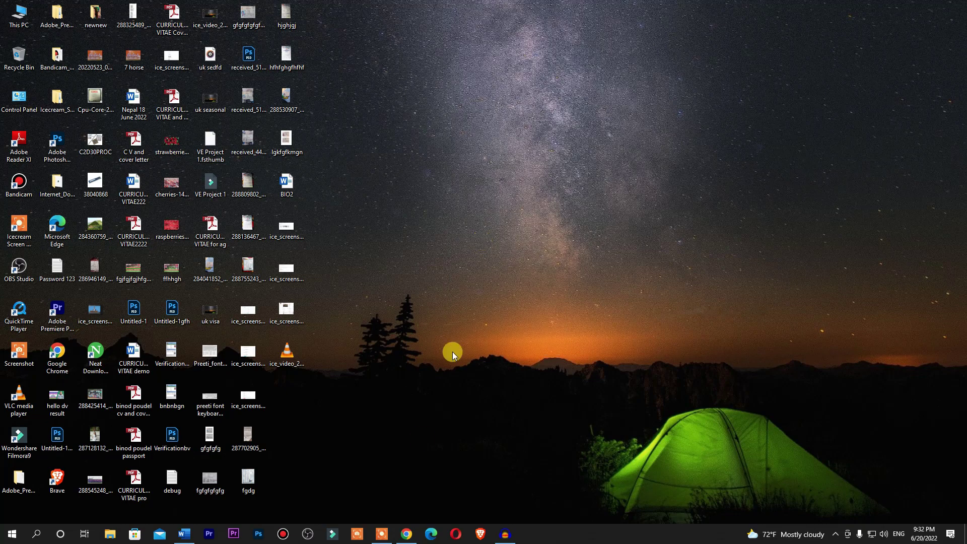
left_click(407, 535)
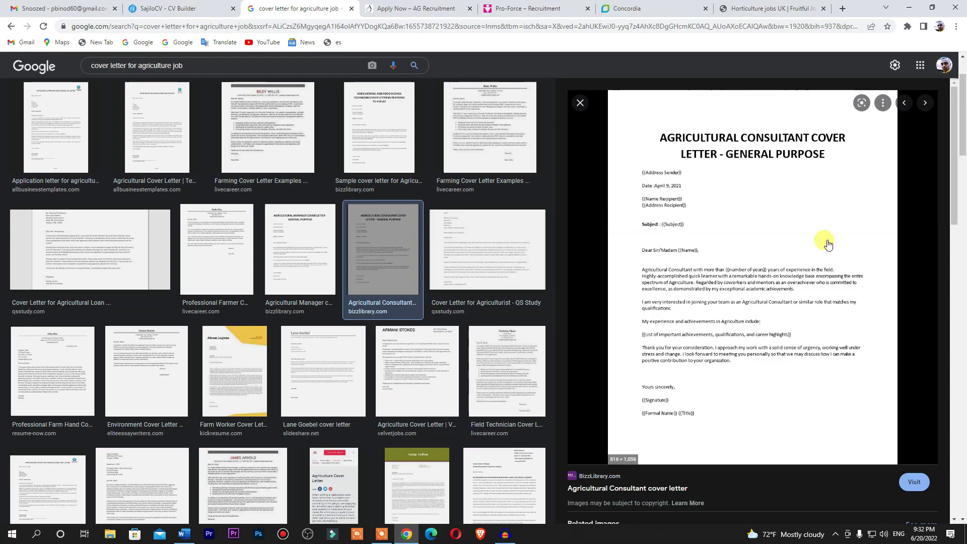
left_click(908, 5)
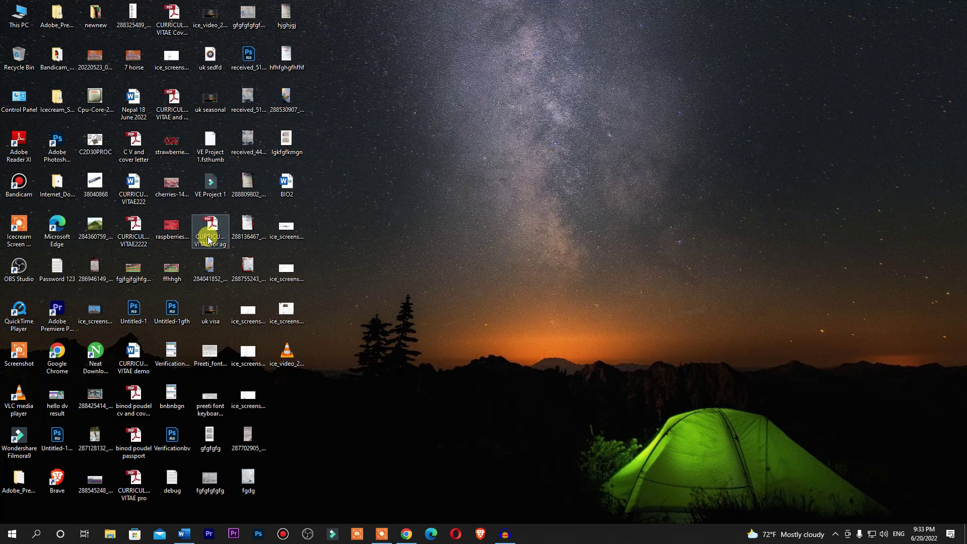
right_click(422, 116)
left_click(440, 145)
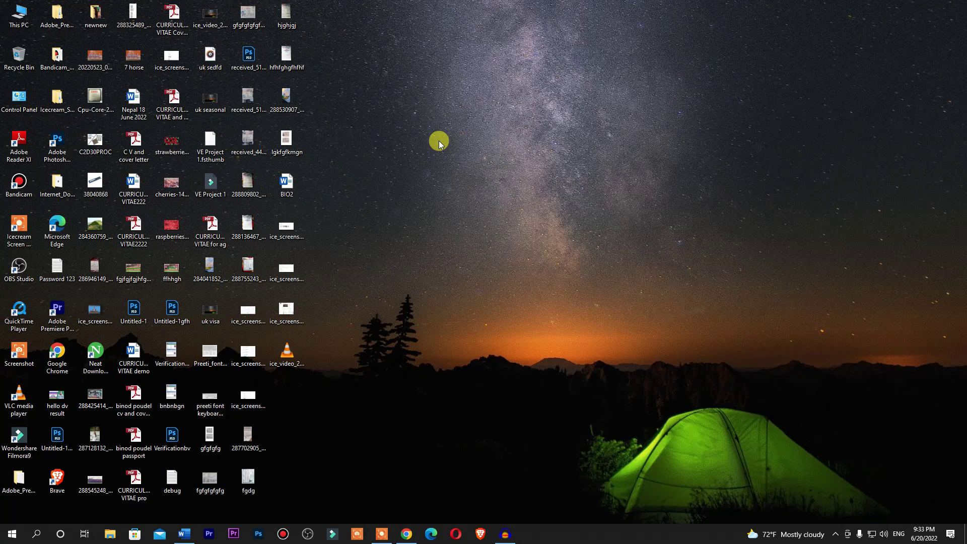
- Copy the contact email address from the footer of AG Recruitment's Apply Now page in Chrome
left_click(407, 533)
left_click(423, 9)
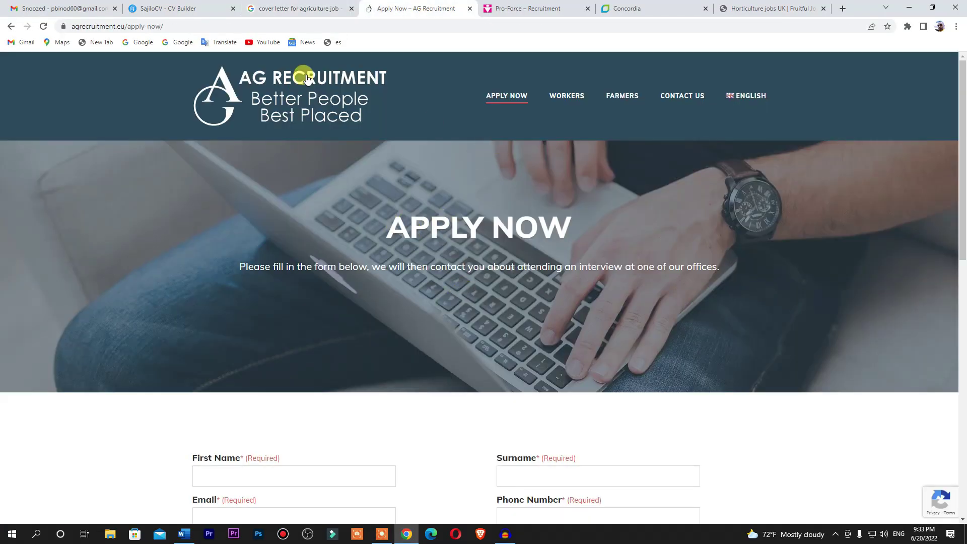
scroll(460, 255, "down", 6)
scroll(466, 264, "down", 5)
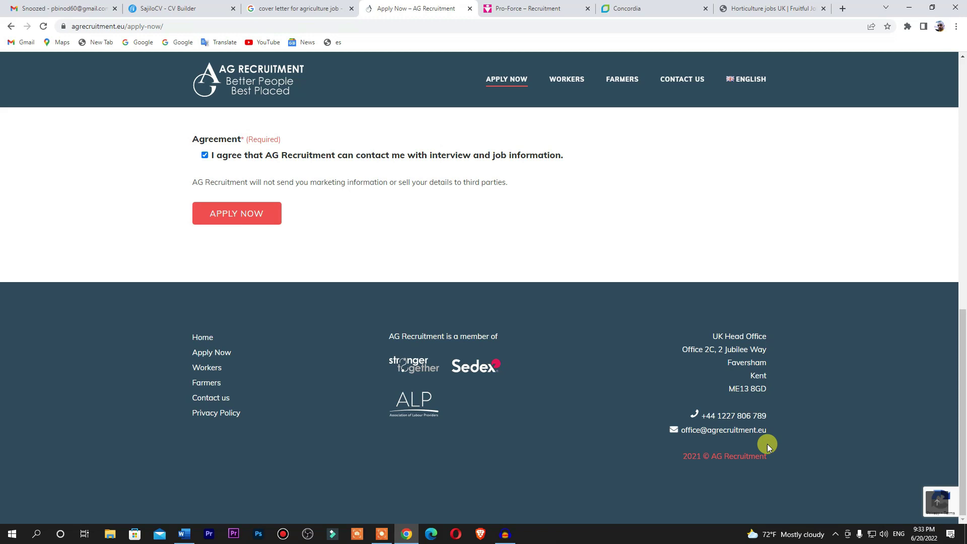
scroll(761, 443, "up", 1)
scroll(775, 439, "down", 1)
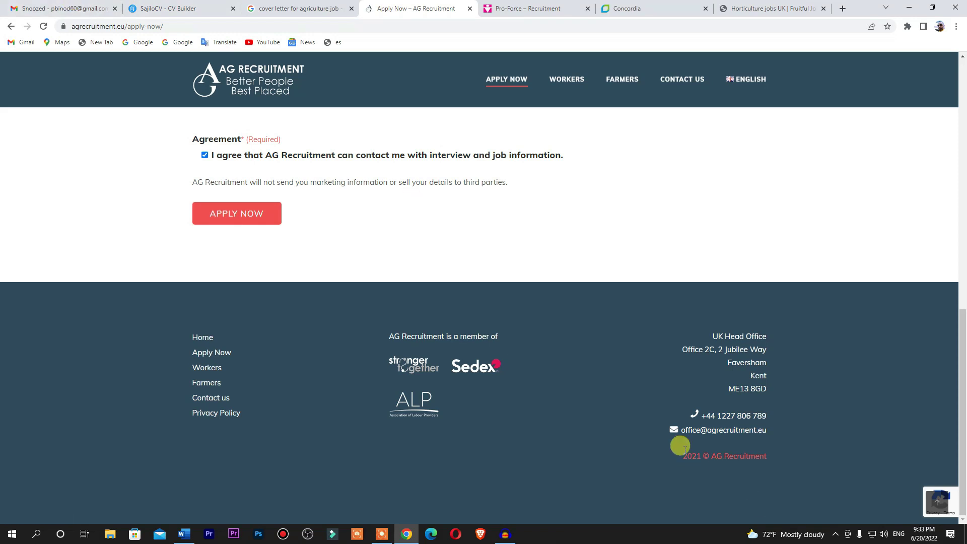
left_click_drag(675, 429, 750, 438)
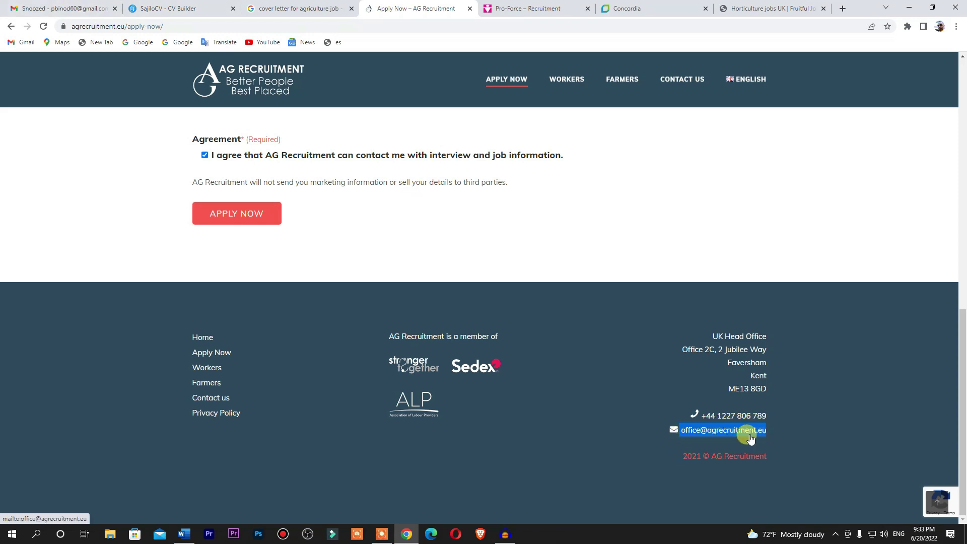
right_click(751, 438)
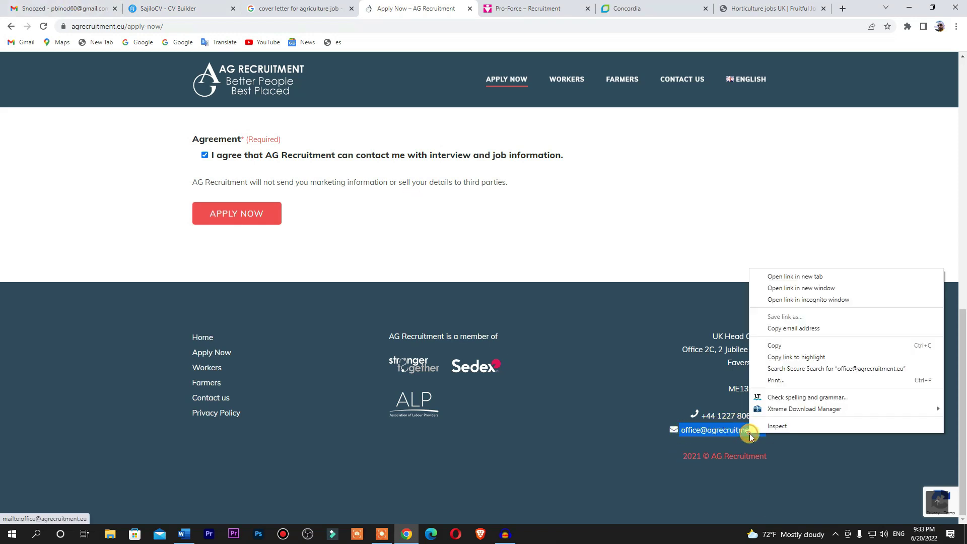
left_click(782, 347)
- Compose a new Gmail message to the copied AG Recruitment address with the subject "seasonal work visa"
left_click(71, 8)
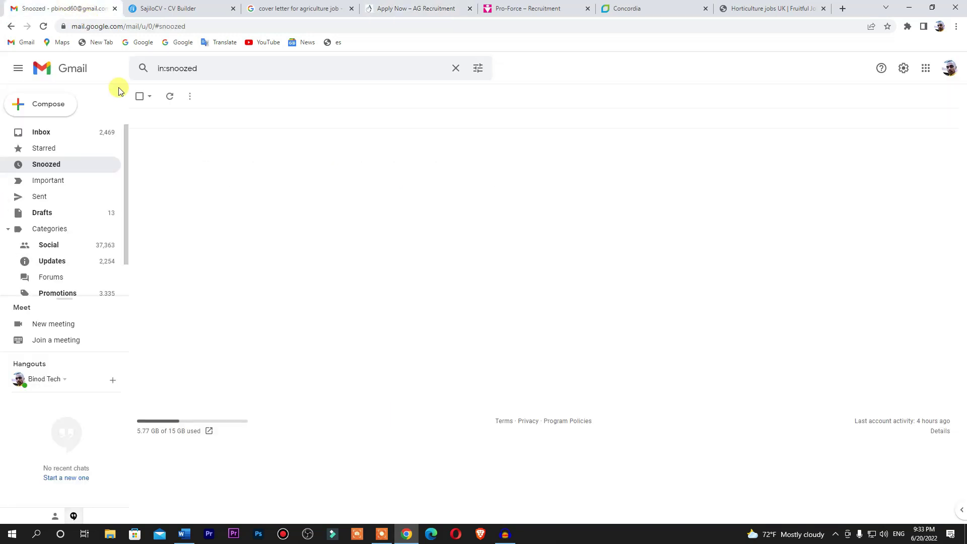
left_click(48, 104)
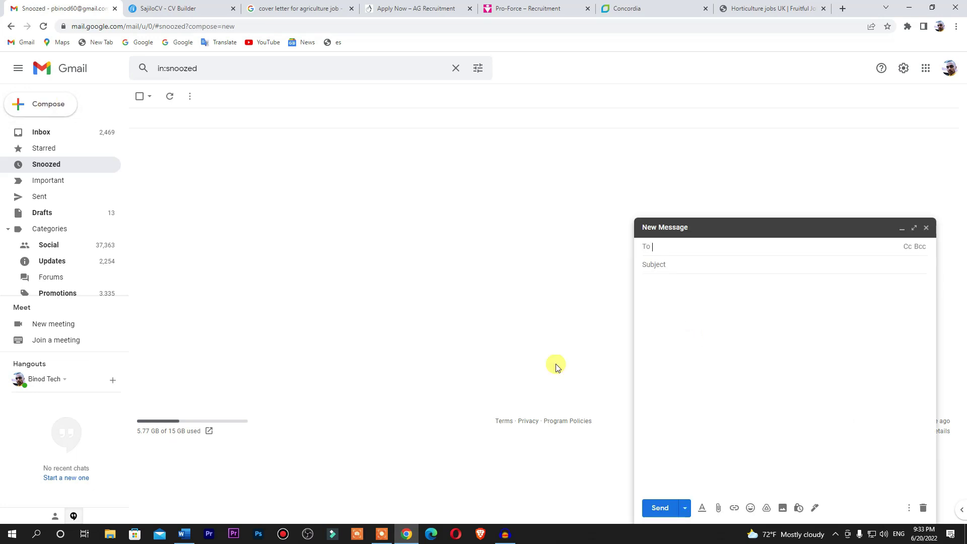
right_click(685, 246)
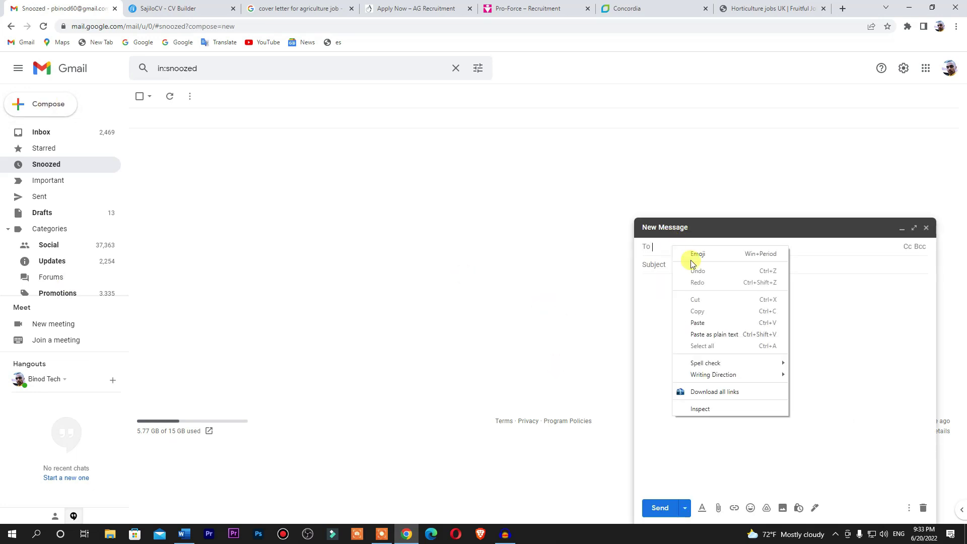
left_click(703, 322)
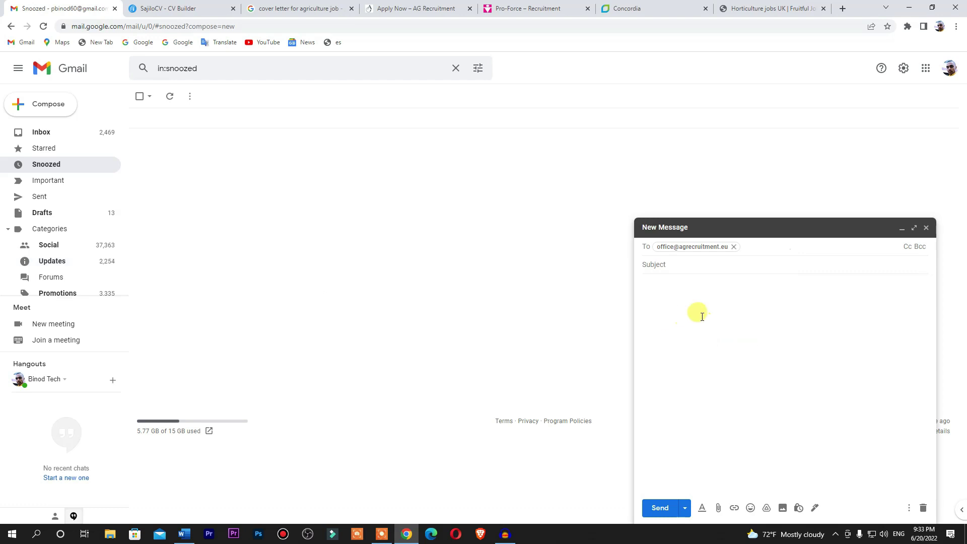
left_click(665, 269)
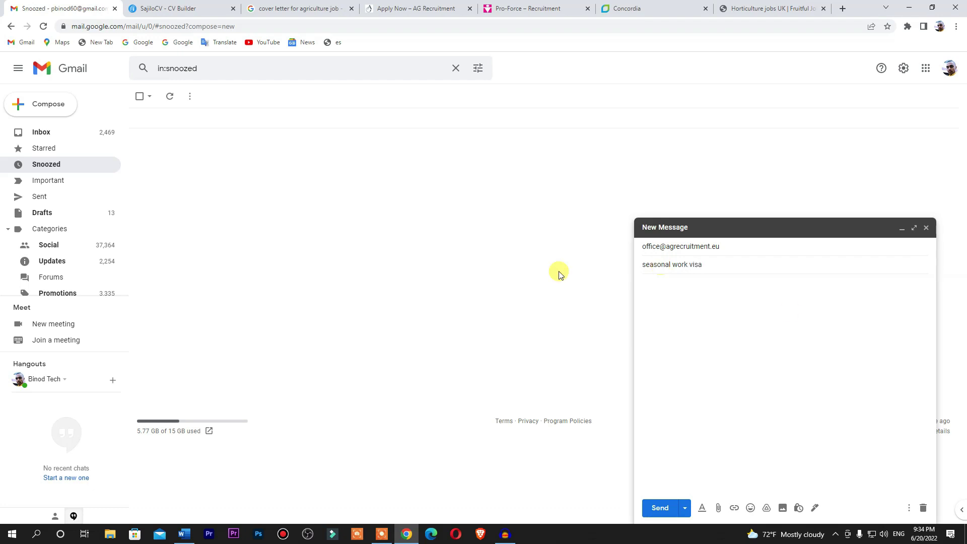
left_click(705, 293)
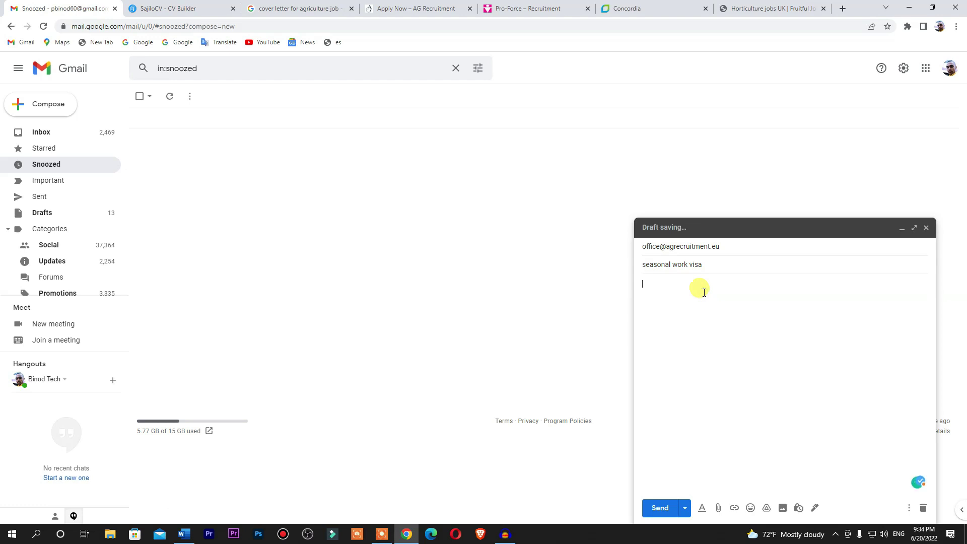
- Copy the cover letter's greeting and first sentence from the Word document CURRICULUM VITAE demo into the Gmail message body
left_click(907, 10)
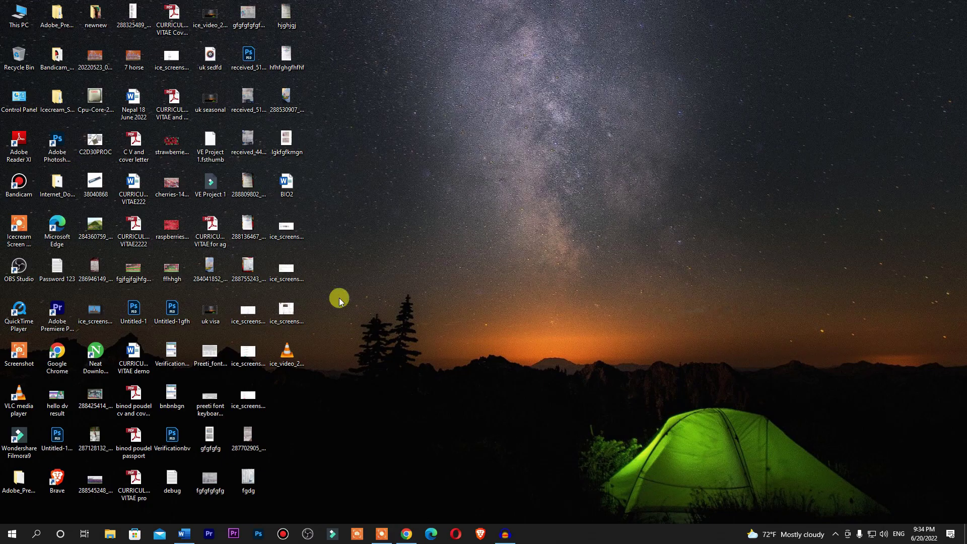
left_click(185, 533)
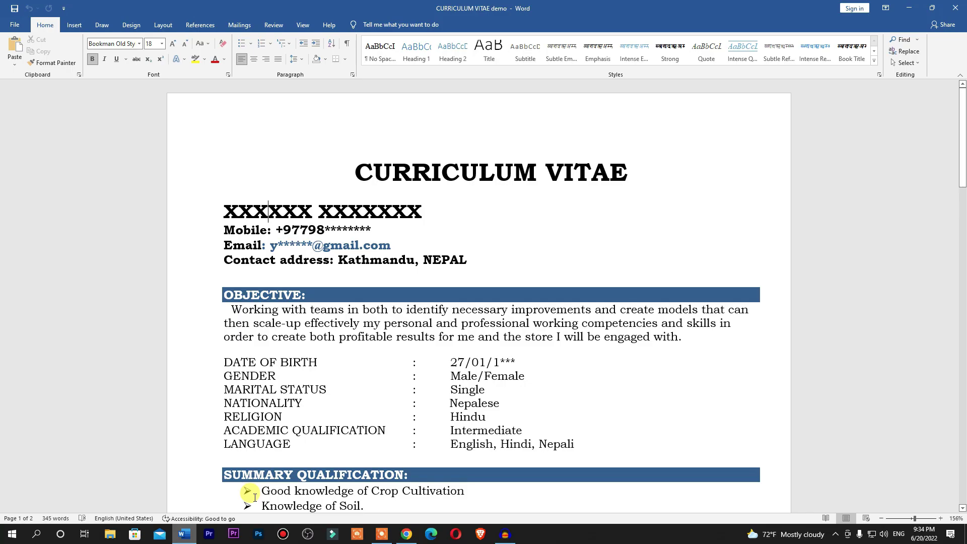
scroll(423, 370, "down", 3)
scroll(426, 368, "down", 15)
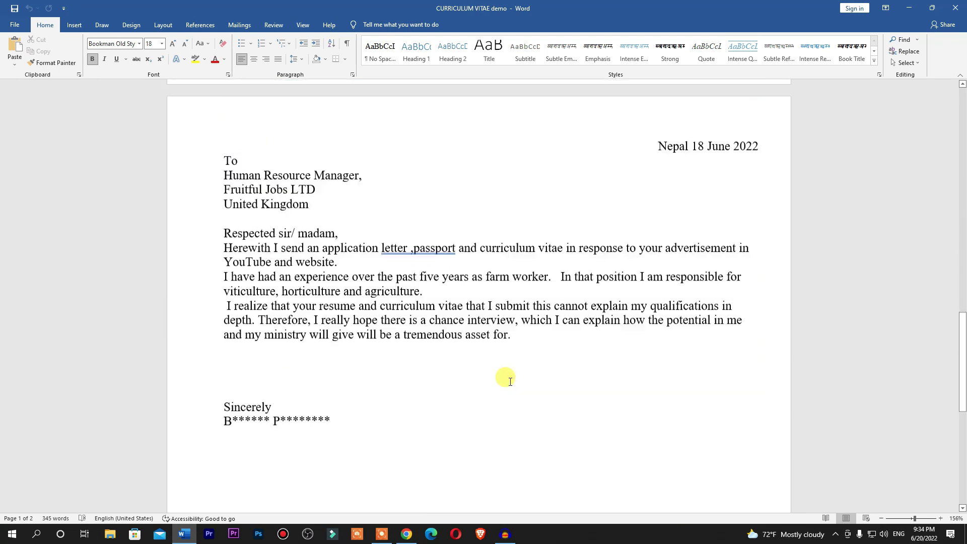
left_click_drag(346, 174, 259, 146)
right_click(259, 153)
left_click(286, 173)
left_click(406, 535)
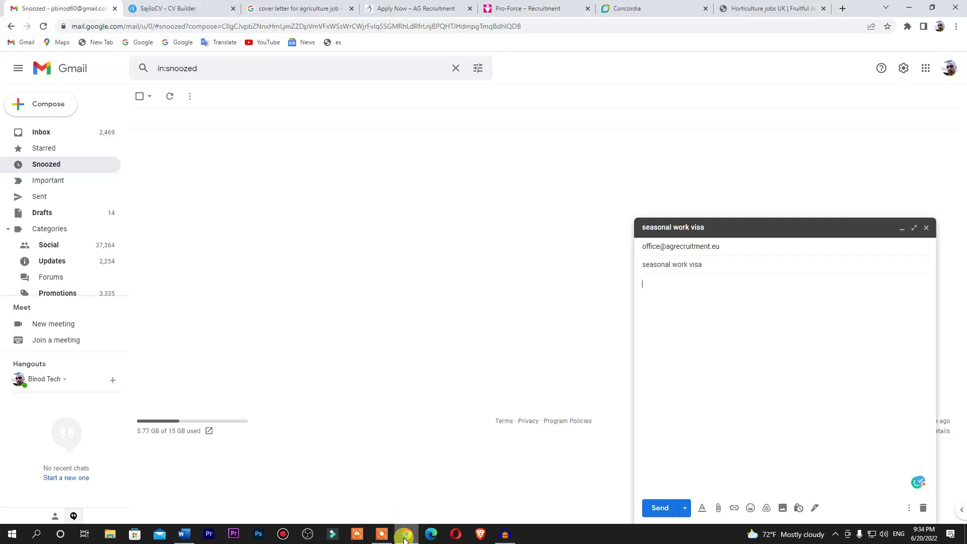
right_click(654, 280)
left_click(691, 358)
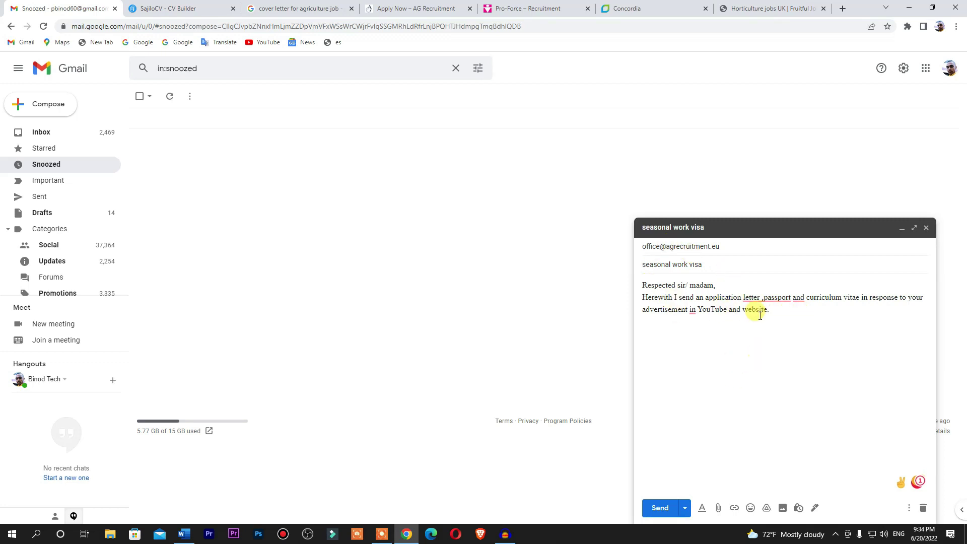
- Copy the general enquiries email address from the Pro-Force website's footer and return to the Gmail message
left_click(728, 247)
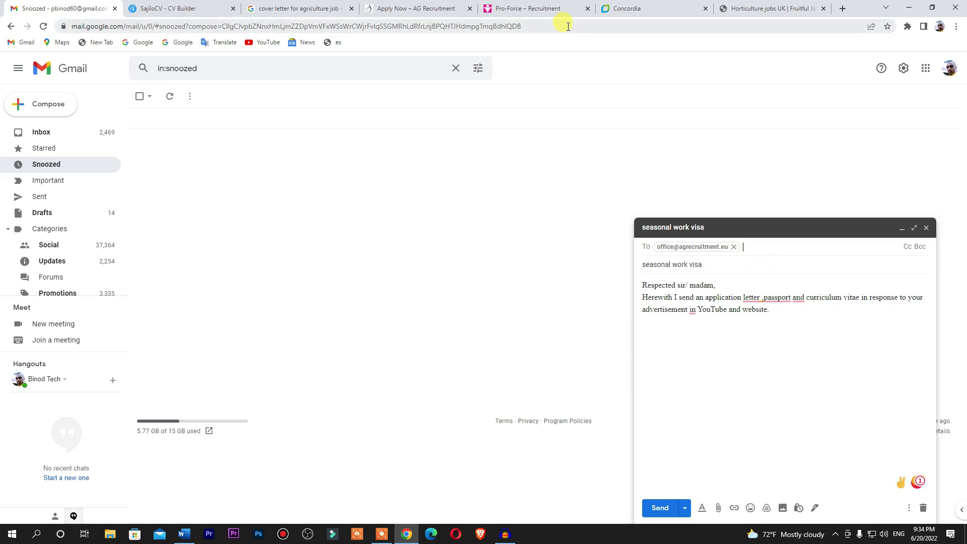
left_click(528, 6)
scroll(545, 347, "down", 8)
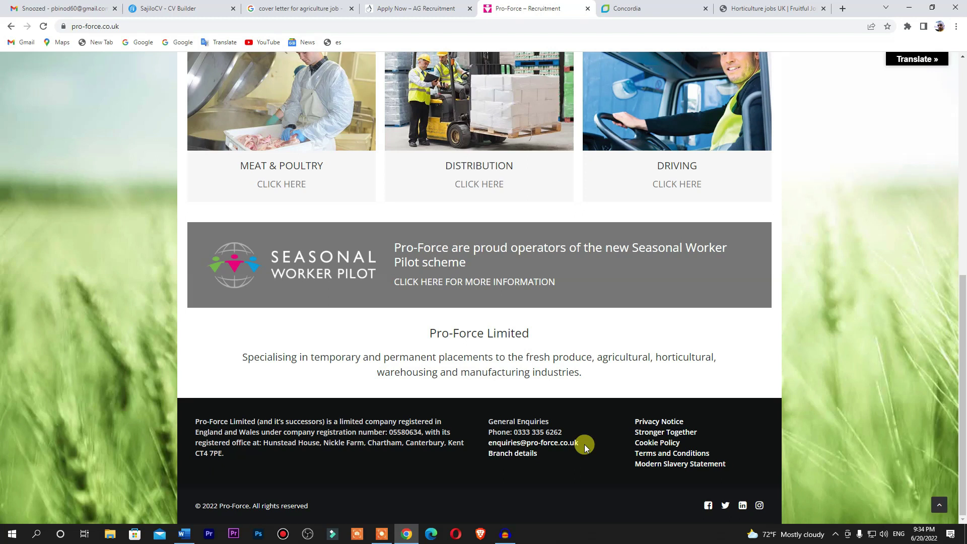
triple_click(480, 447)
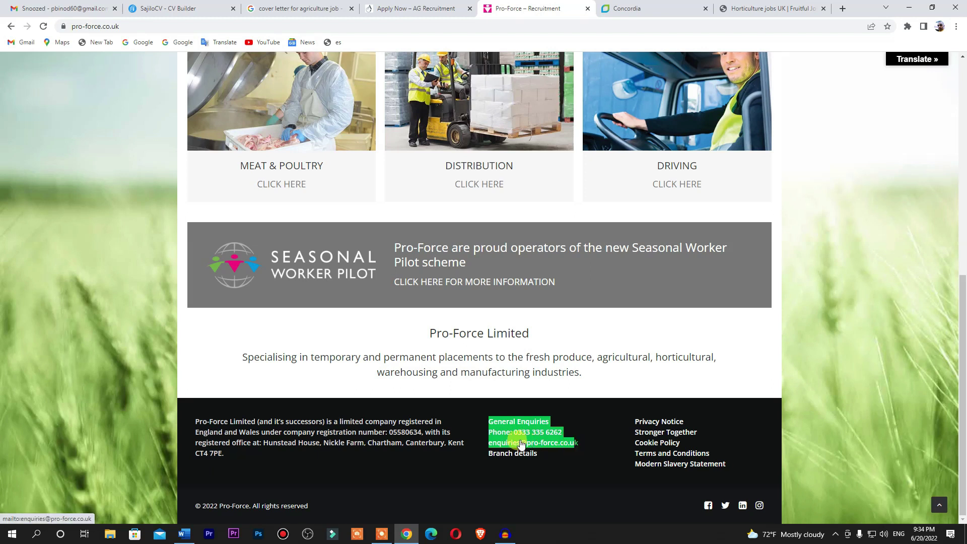
left_click(596, 439)
left_click_drag(589, 442, 488, 442)
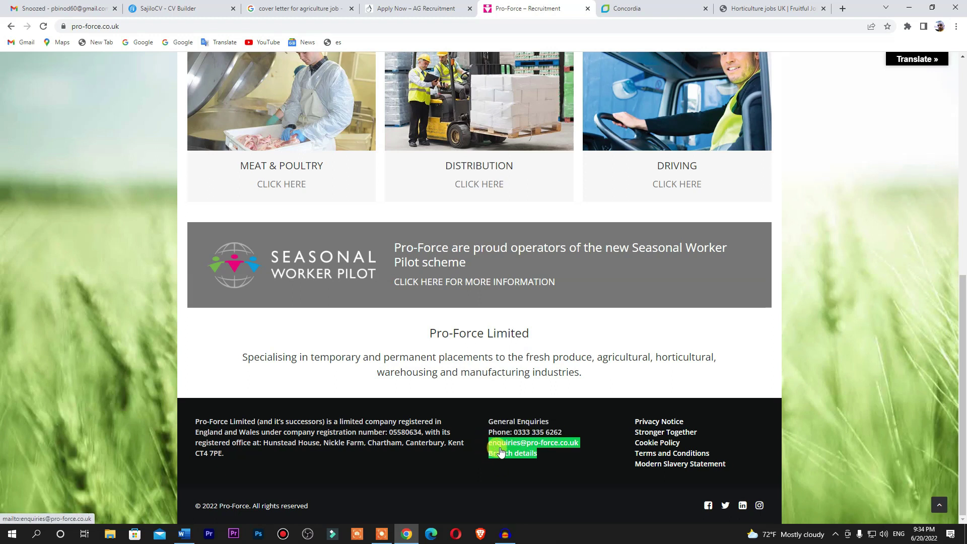
right_click(496, 439)
left_click(584, 457)
left_click(604, 465)
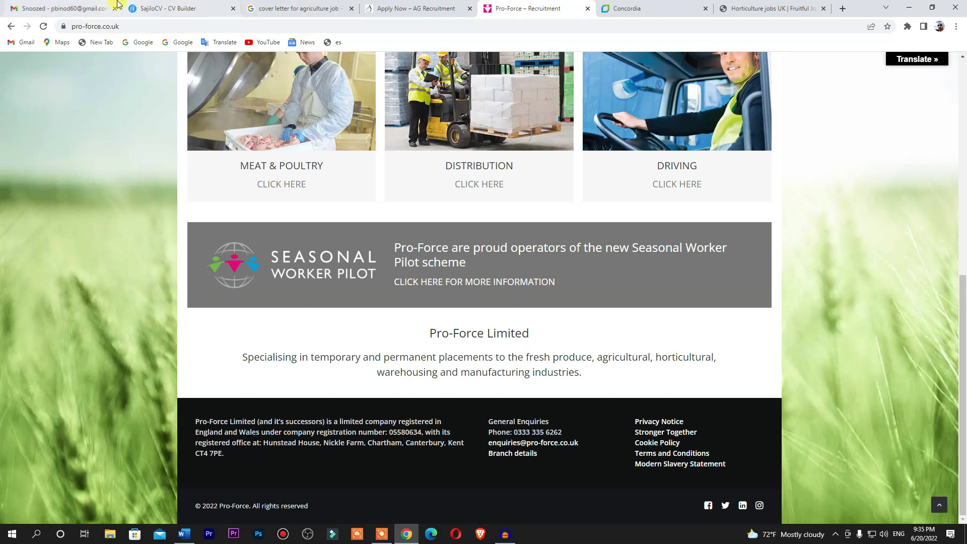
left_click(58, 8)
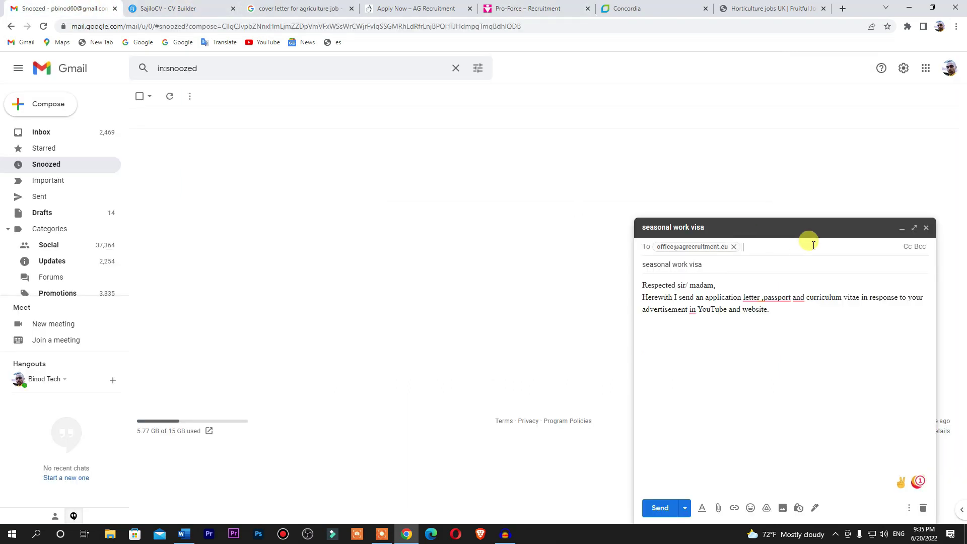
- Attach the Word file CURRICULUM VITAE demo from the desktop to the message
left_click(717, 508)
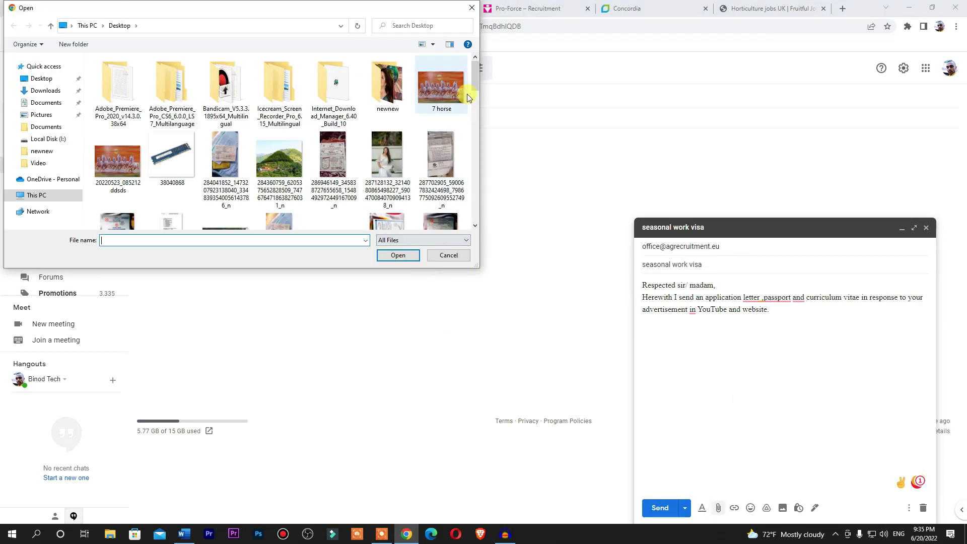
mouse_move(473, 85)
left_mouse_down()
mouse_move(469, 216)
mouse_move(482, 135)
left_mouse_up()
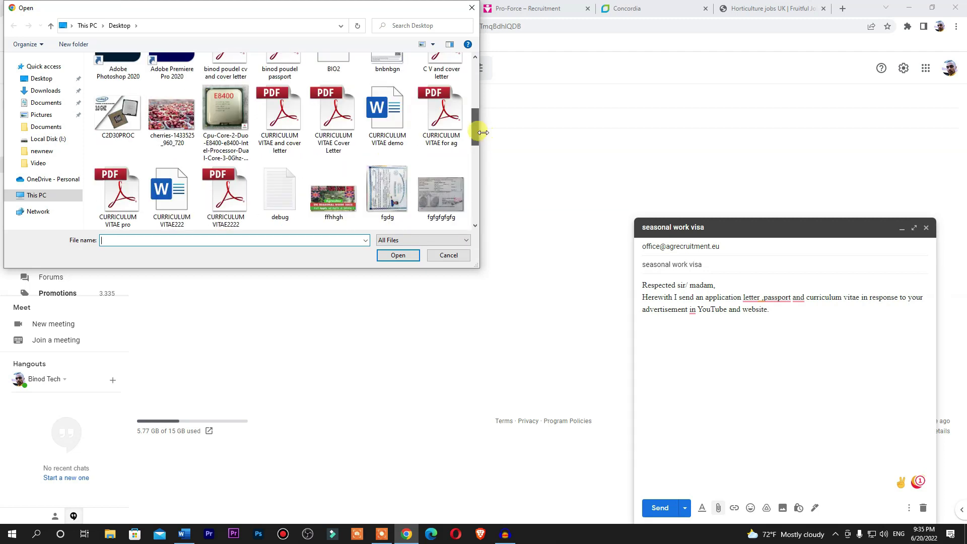
left_click(394, 130)
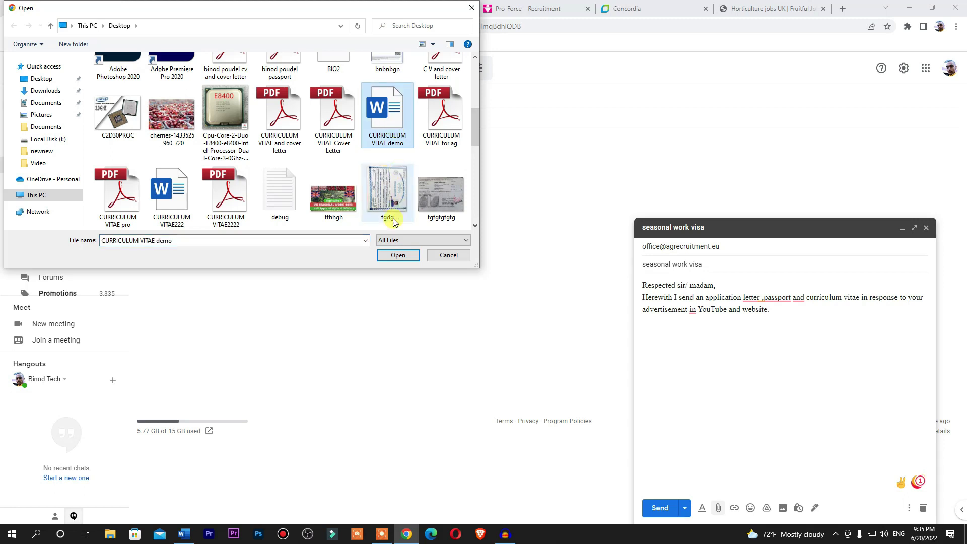
left_click(398, 255)
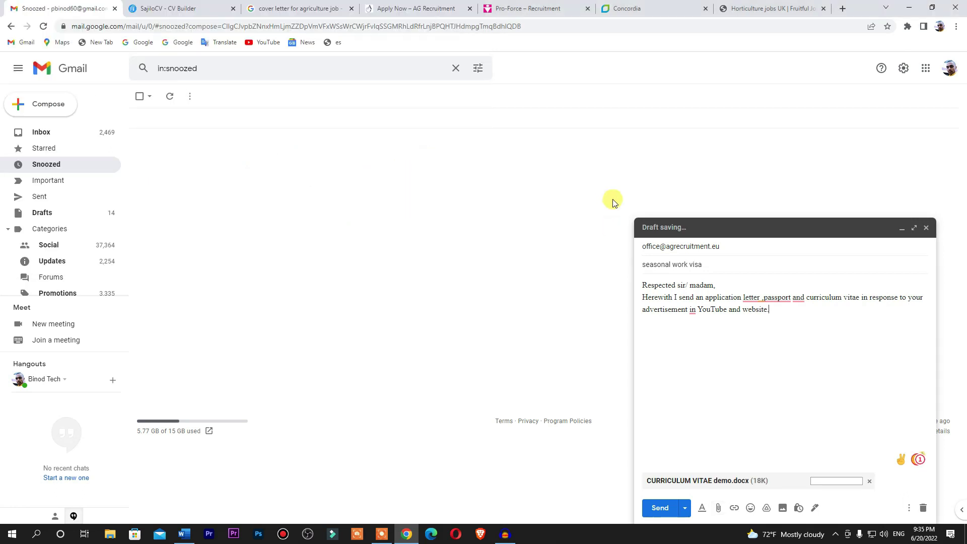
- Attach the applicant's passport PDF from the desktop to the message as a second file
left_click(718, 509)
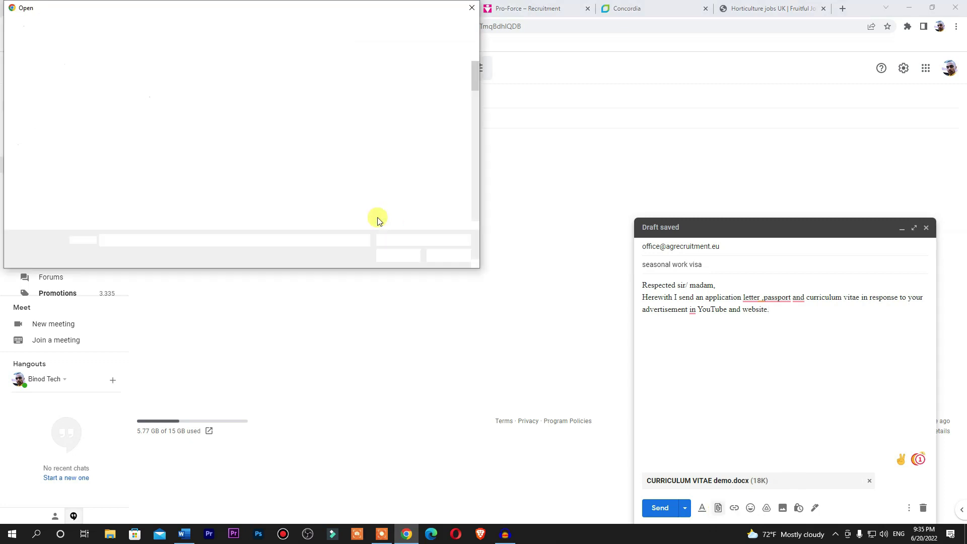
scroll(474, 101, "down", 5)
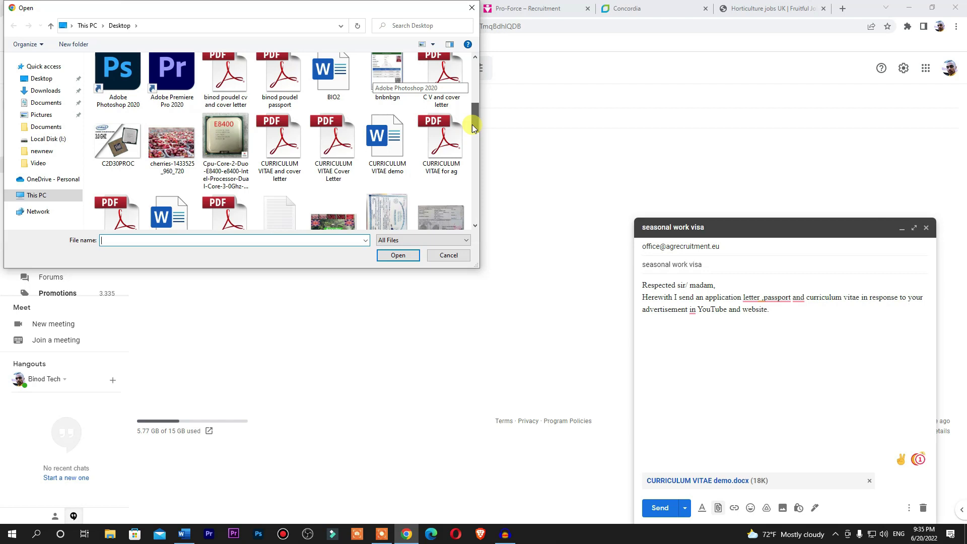
left_click(287, 79)
left_click(397, 255)
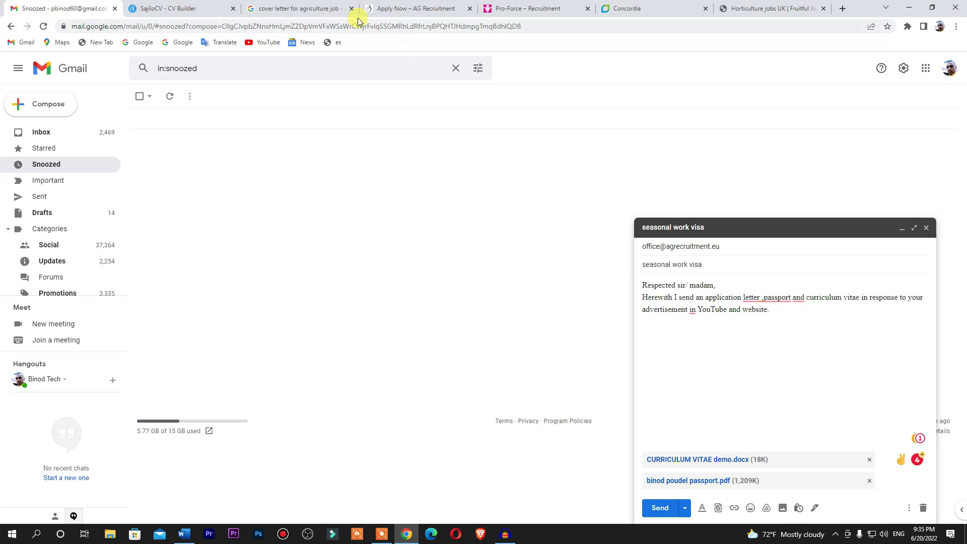
- Close the "seasonal work visa" message without sending it, after briefly switching to the cover letter search results
left_click(301, 8)
key("ctrl+1")
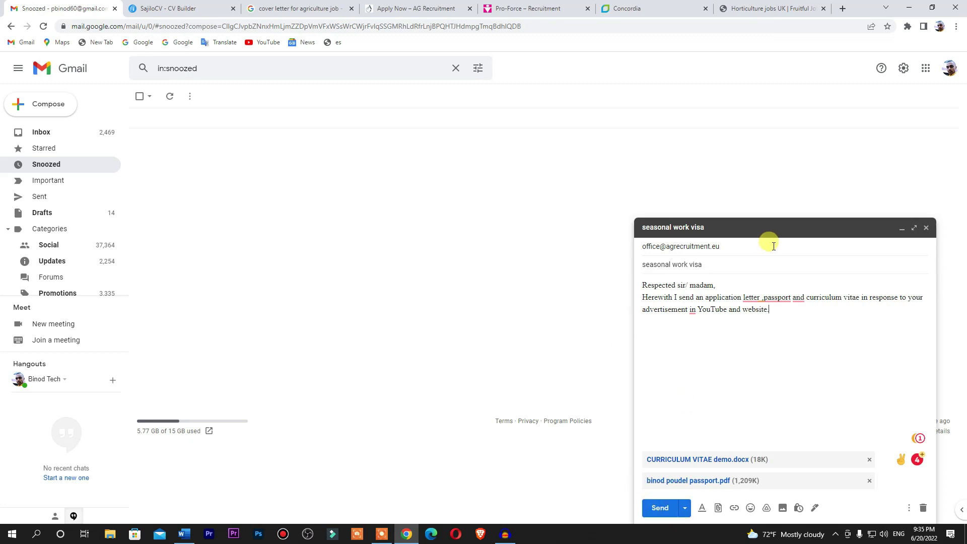
left_click(926, 227)
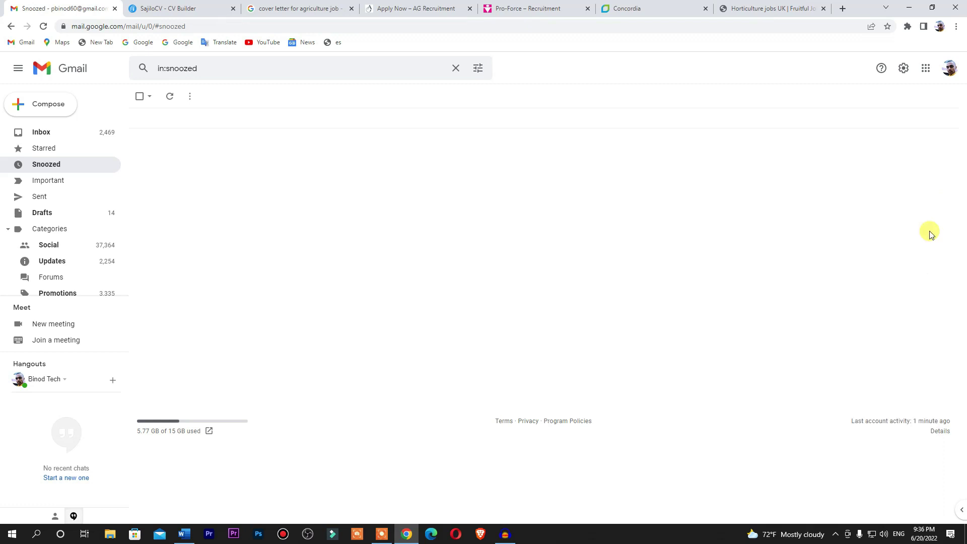
- Return to the desktop and view the screenshot of AG Recruitment's automatic reply about UK seasonal work, enlarged for reading
left_click(909, 8)
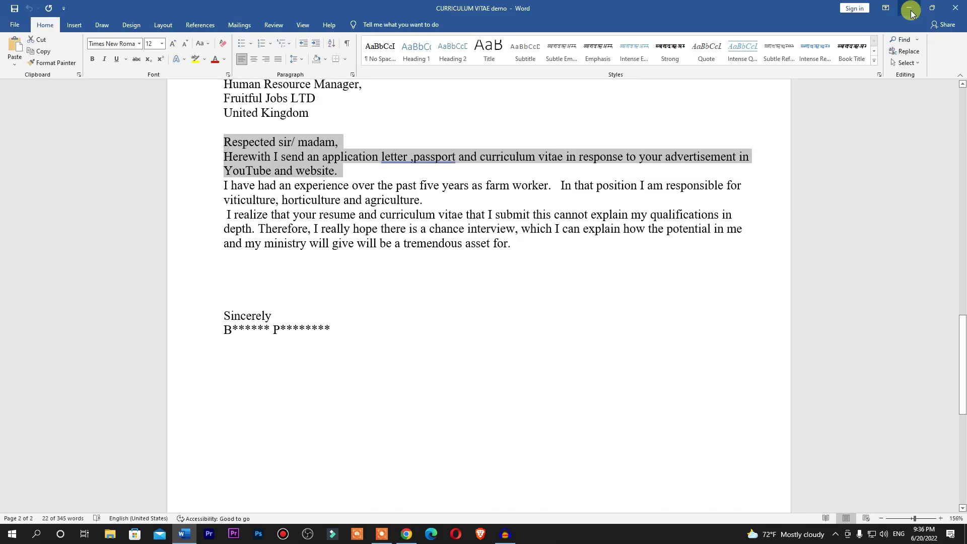
left_click(910, 9)
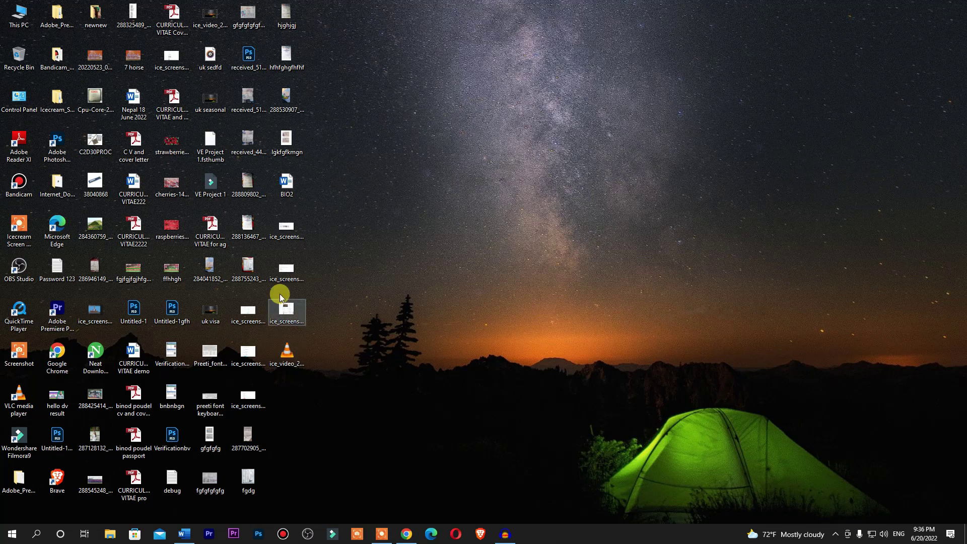
double_click(286, 275)
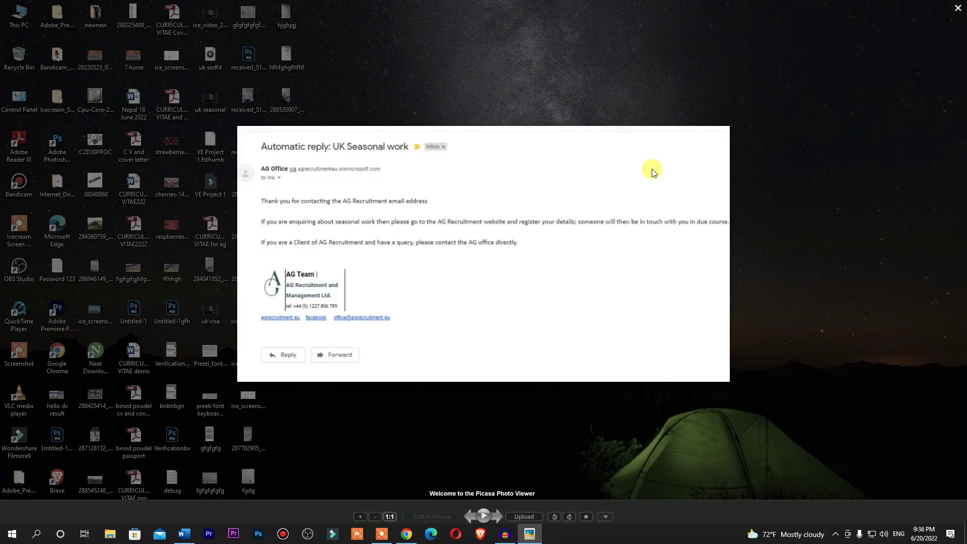
scroll(325, 257, "up", 2)
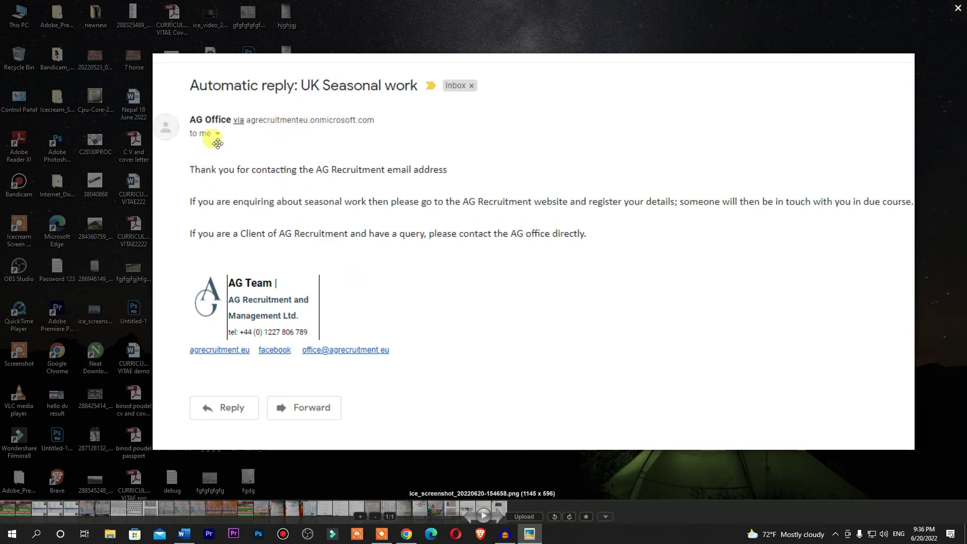
- Reposition the enlarged AG Recruitment automatic reply to read its instructions, and close the image
left_click_drag(486, 280, 425, 284)
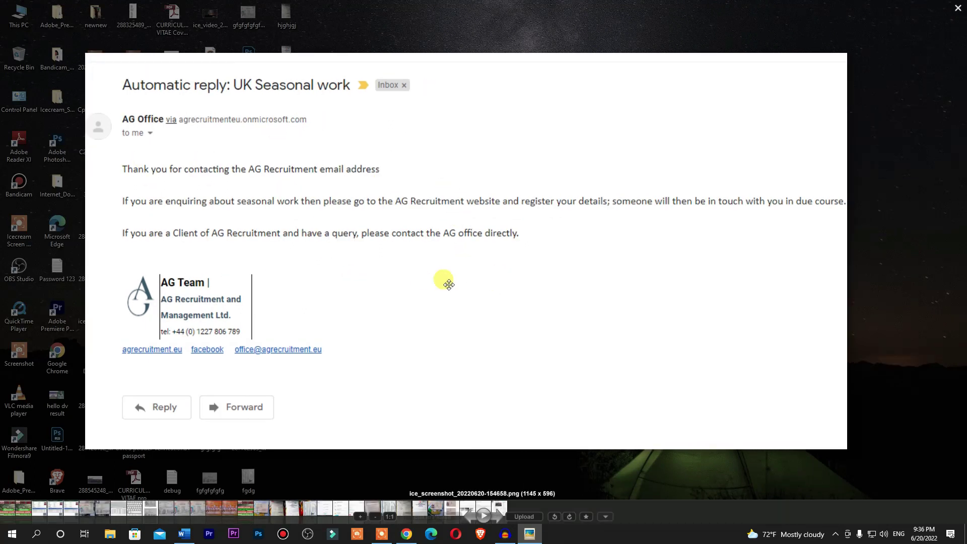
left_click_drag(596, 229, 573, 233)
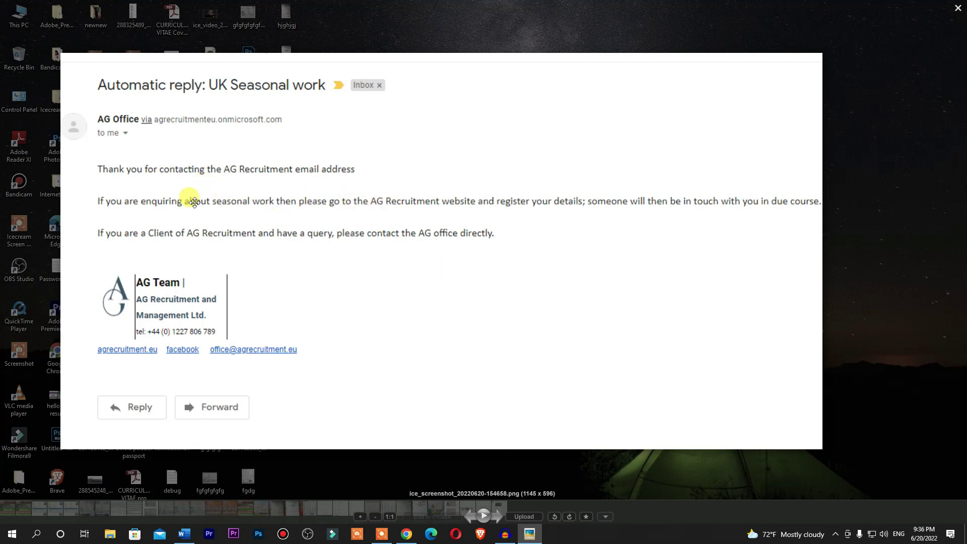
left_click(957, 8)
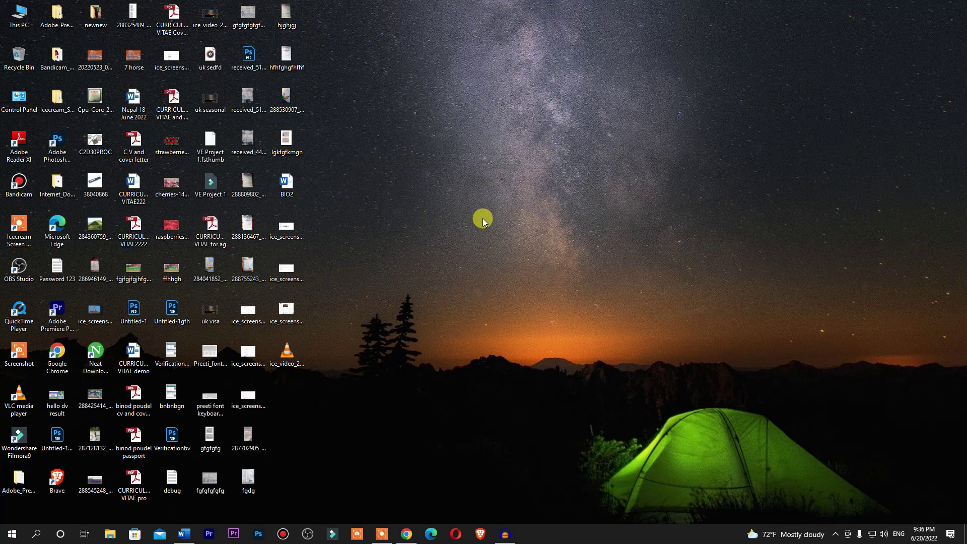
right_click(440, 195)
left_click(473, 227)
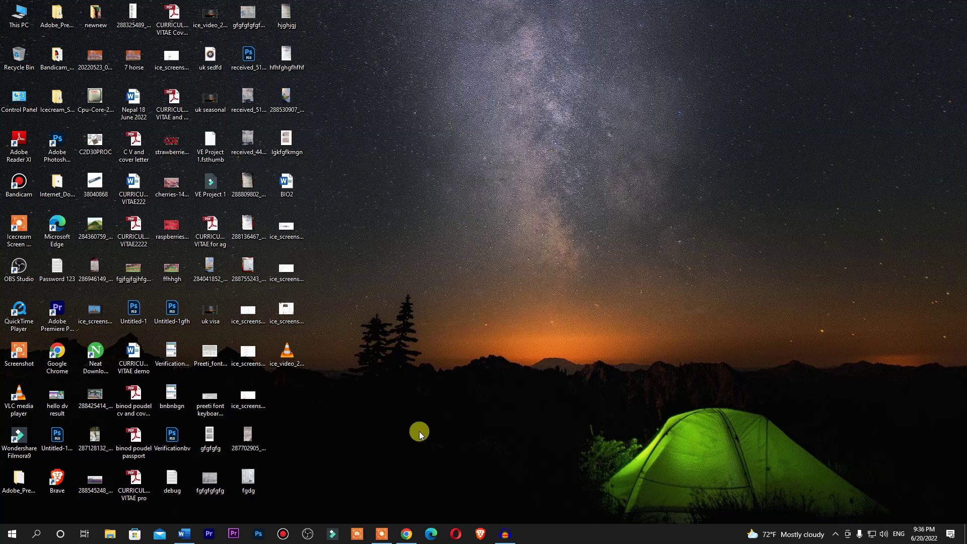
left_click(406, 534)
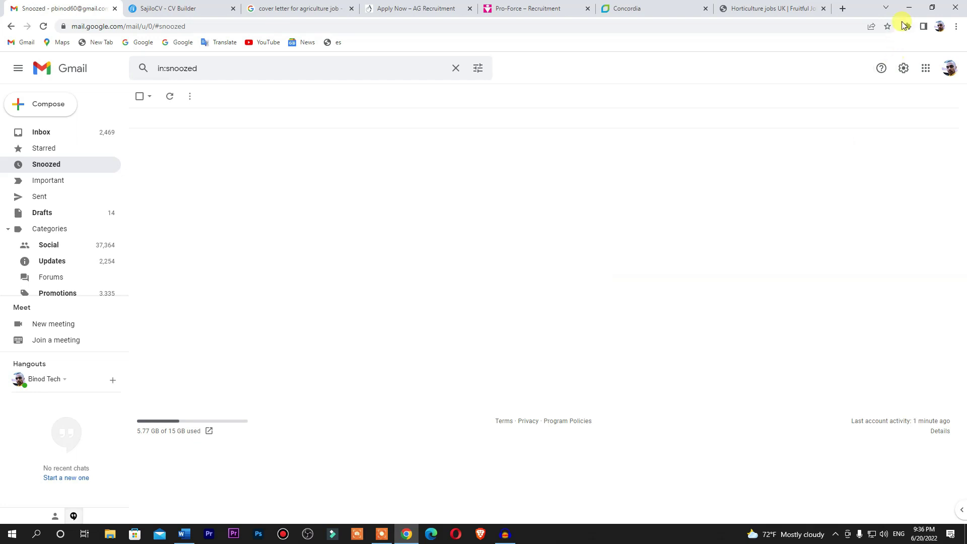
left_click(909, 7)
right_click(569, 221)
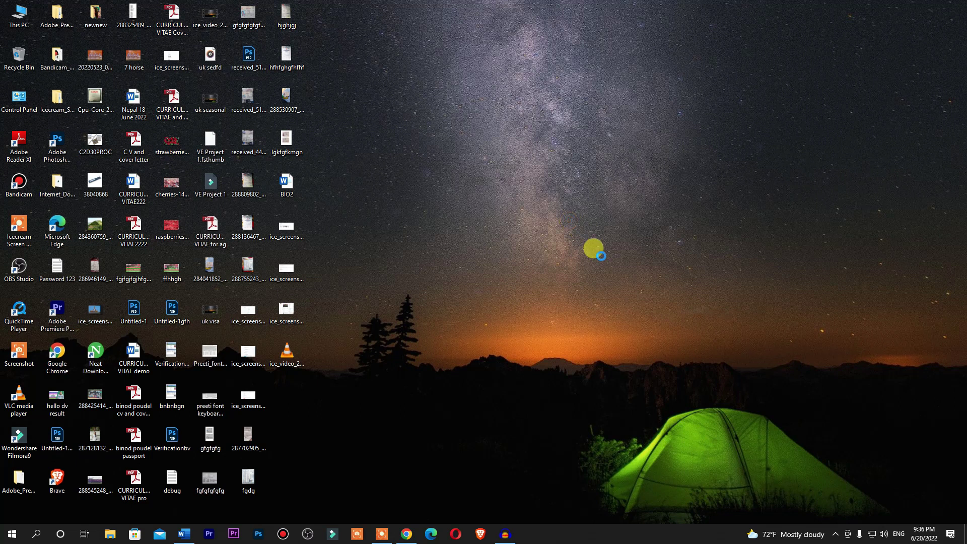
left_click(604, 259)
right_click(455, 225)
left_click(483, 256)
right_click(459, 222)
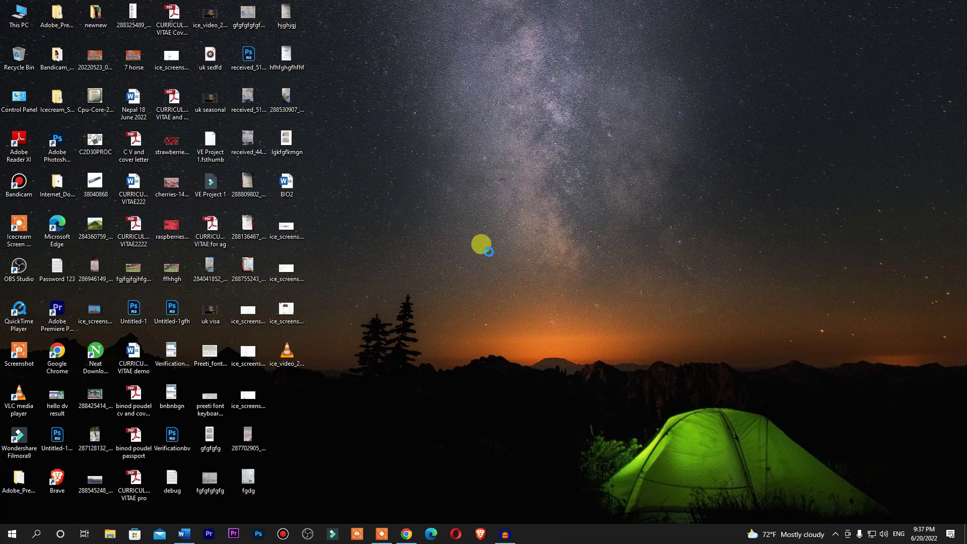
left_click(489, 255)
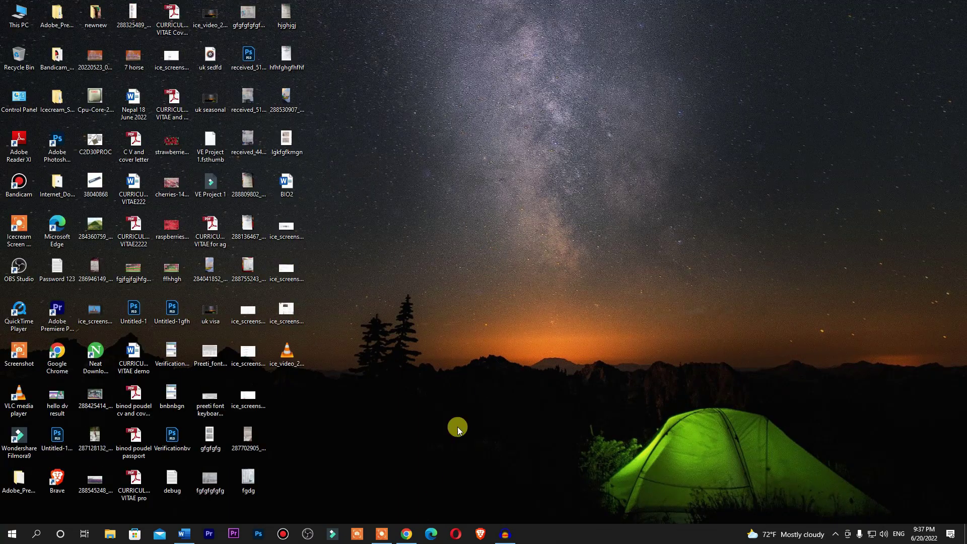
- Switch to Chrome, go back to the SajiloCV home page and look through its resume templates
left_click(406, 533)
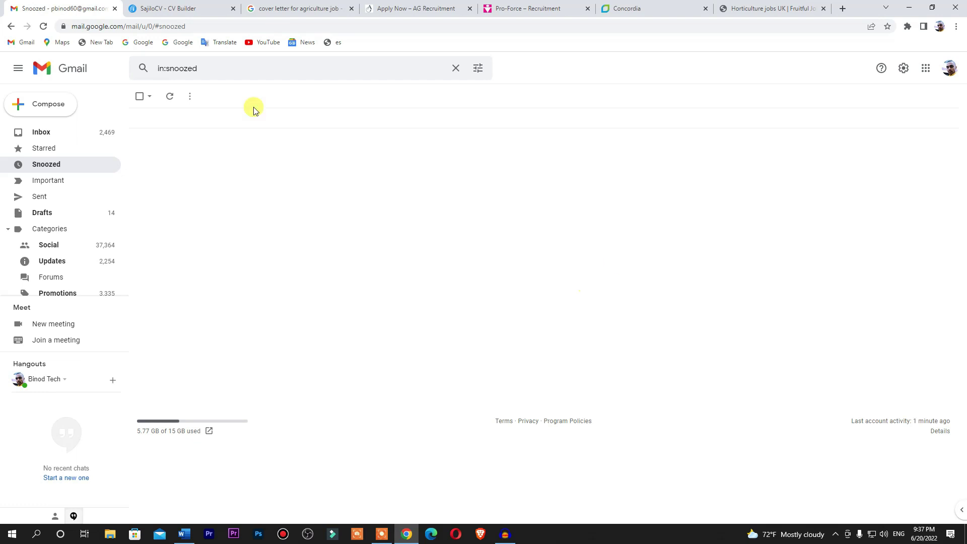
left_click(184, 8)
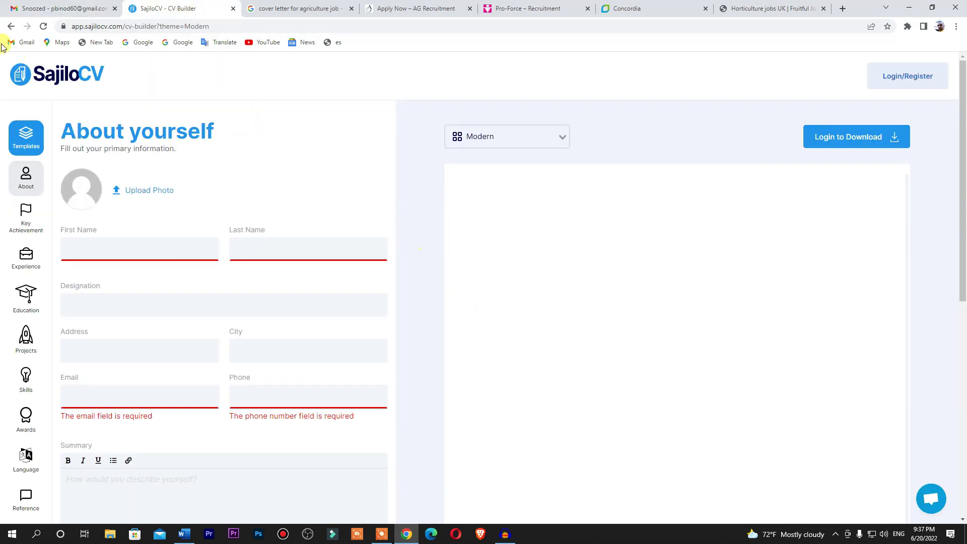
left_click(12, 28)
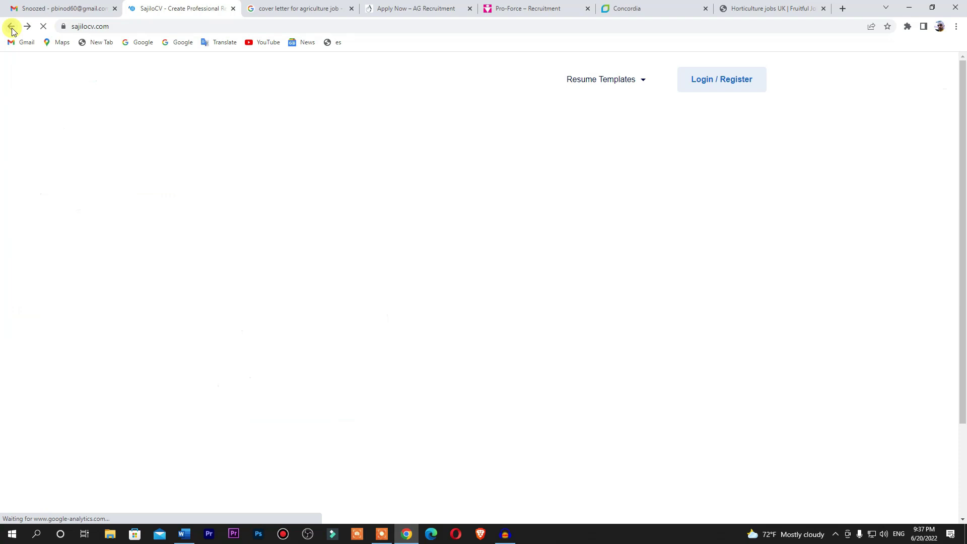
scroll(410, 222, "down", 10)
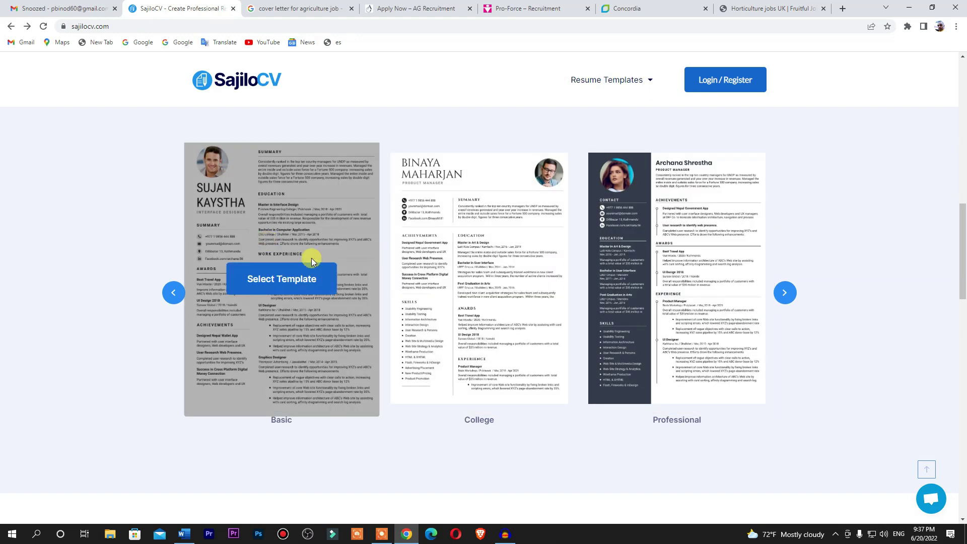
scroll(438, 317, "up", 5)
- Revisit the agriculture cover letter image results and the AG Recruitment application page
left_click(301, 6)
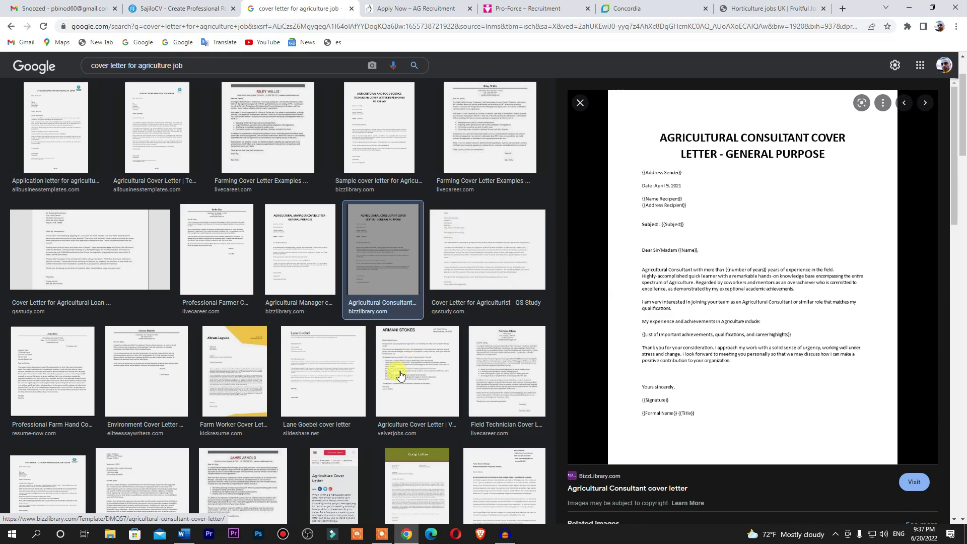
left_click(414, 4)
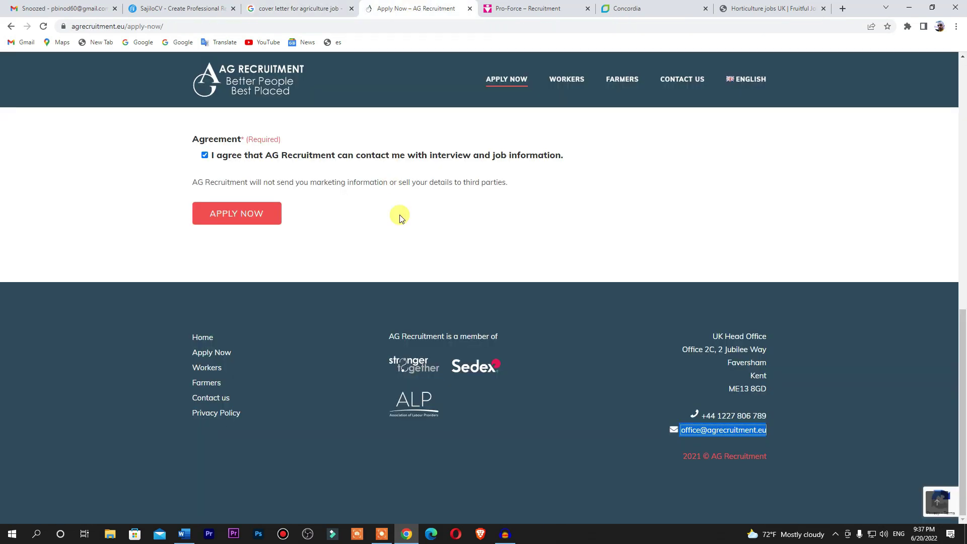
scroll(399, 216, "up", 5)
- Review the Pro-Force home page up to its notice on payments, and the Concordia home page
left_click(536, 7)
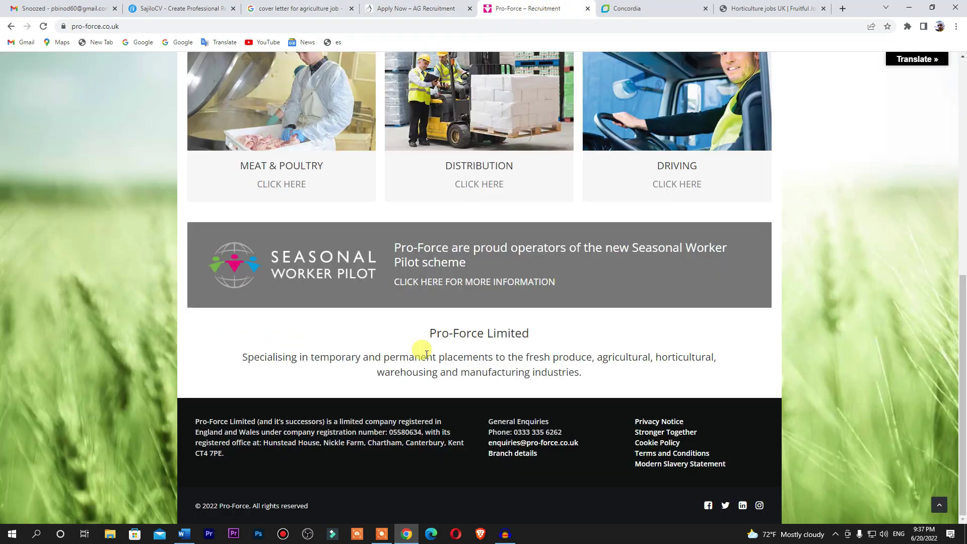
scroll(427, 354, "up", 6)
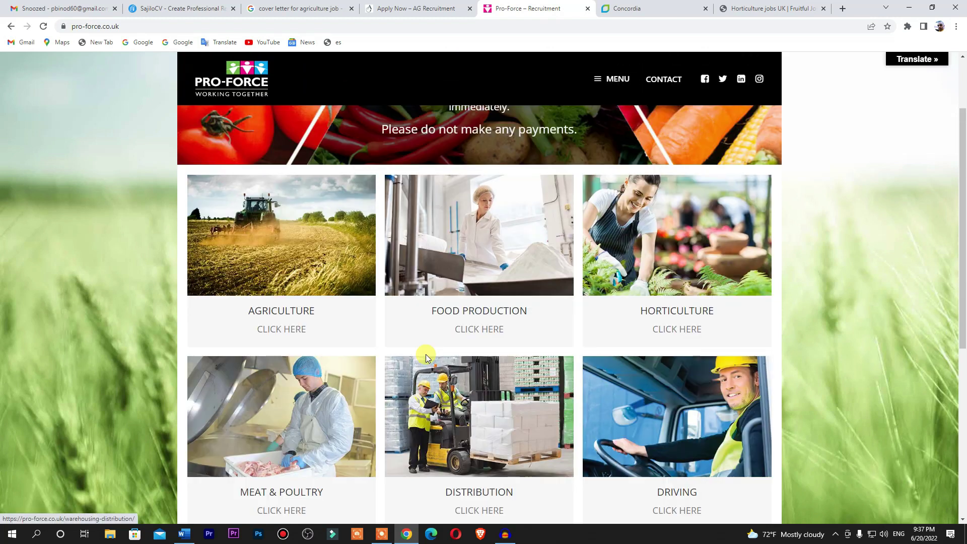
scroll(425, 355, "up", 2)
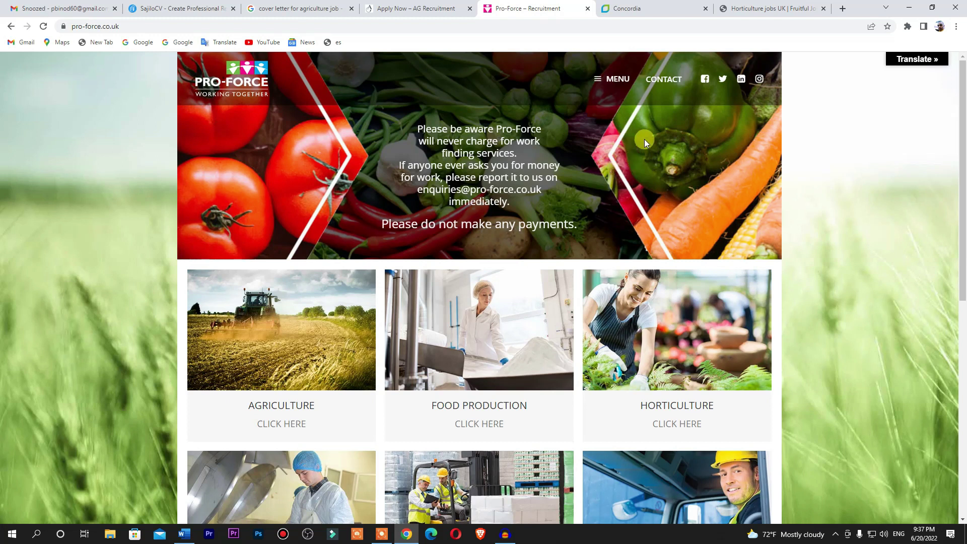
left_click(645, 5)
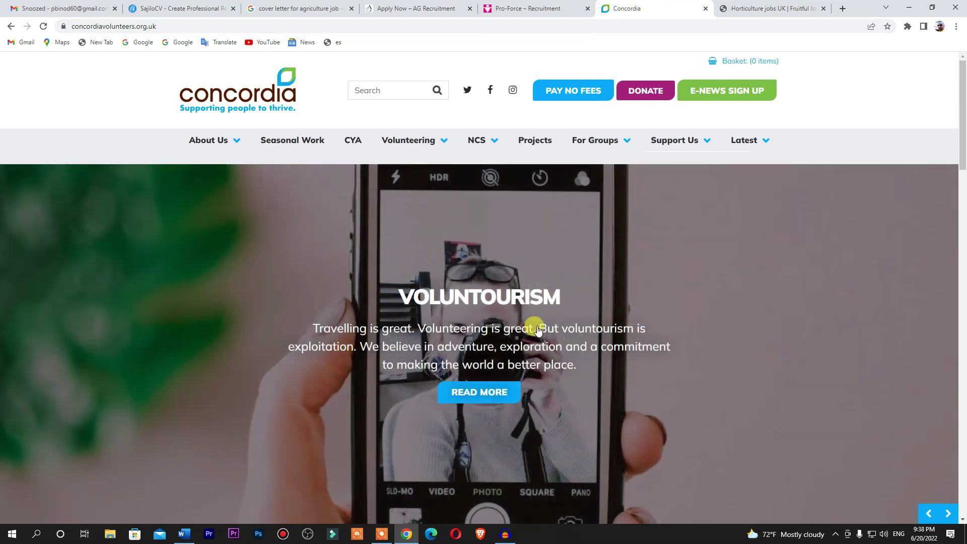
scroll(551, 330, "down", 1)
scroll(551, 330, "up", 1)
- Look over the Fruitful Jobs home page, including its Good Work App and Seasonal Worker Scheme sections
left_click(773, 15)
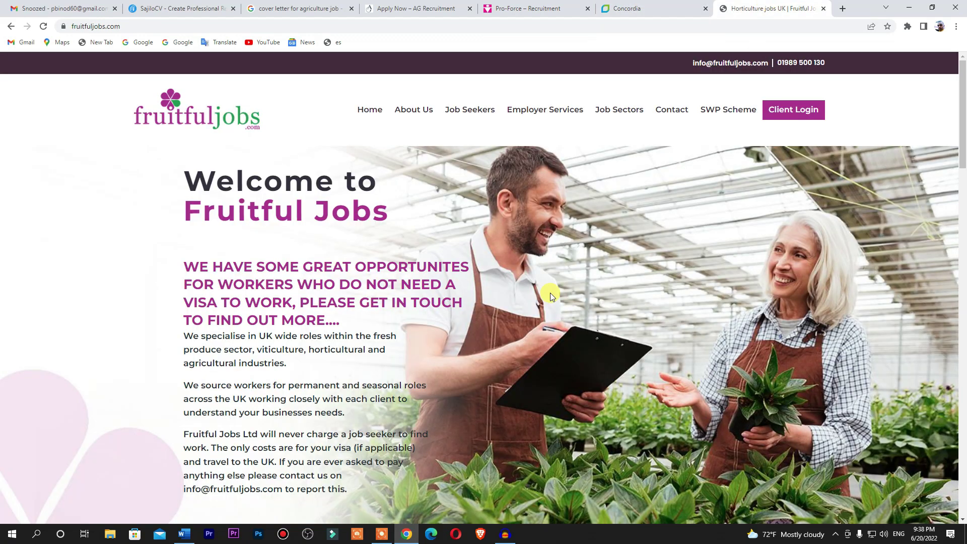
scroll(555, 296, "down", 2)
scroll(555, 296, "down", 6)
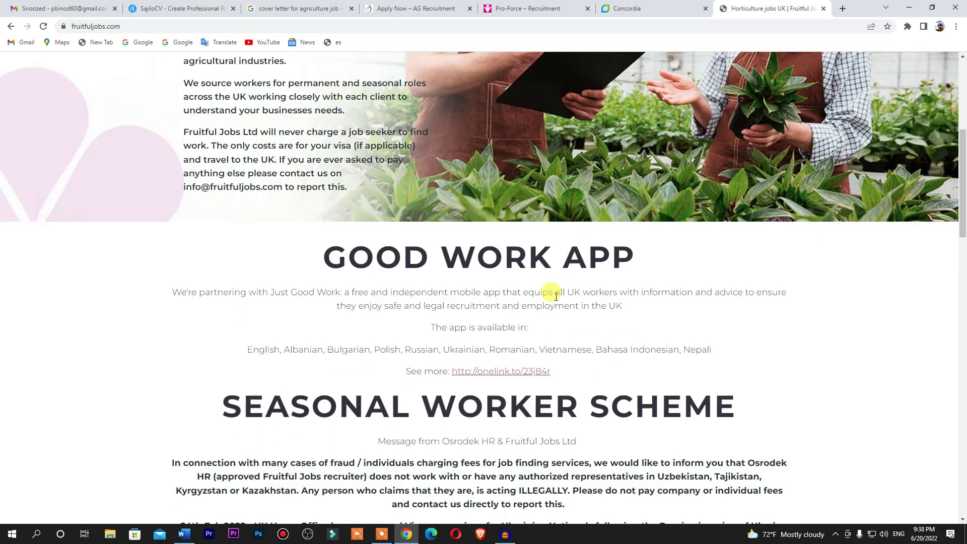
scroll(555, 296, "down", 1)
scroll(556, 297, "up", 6)
scroll(556, 296, "down", 3)
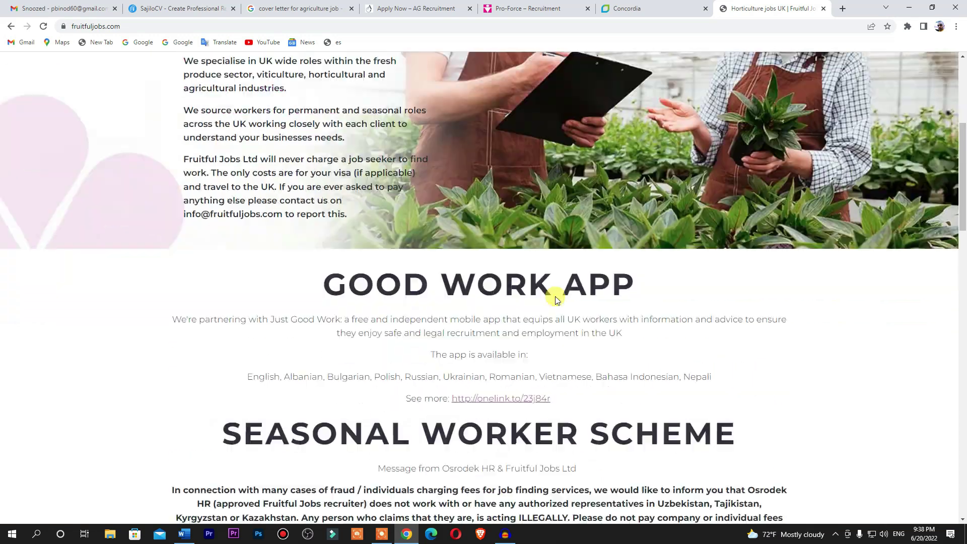
scroll(556, 296, "up", 6)
scroll(556, 297, "up", 1)
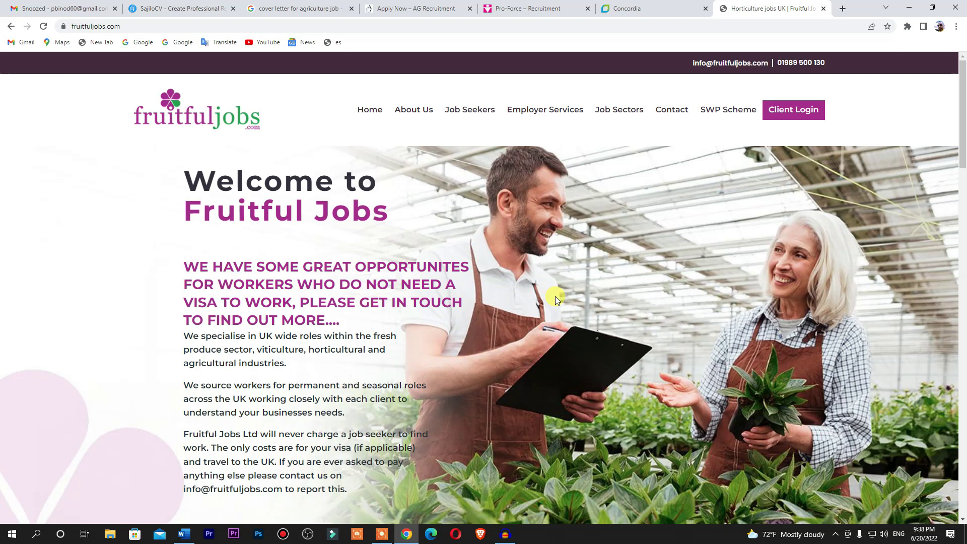